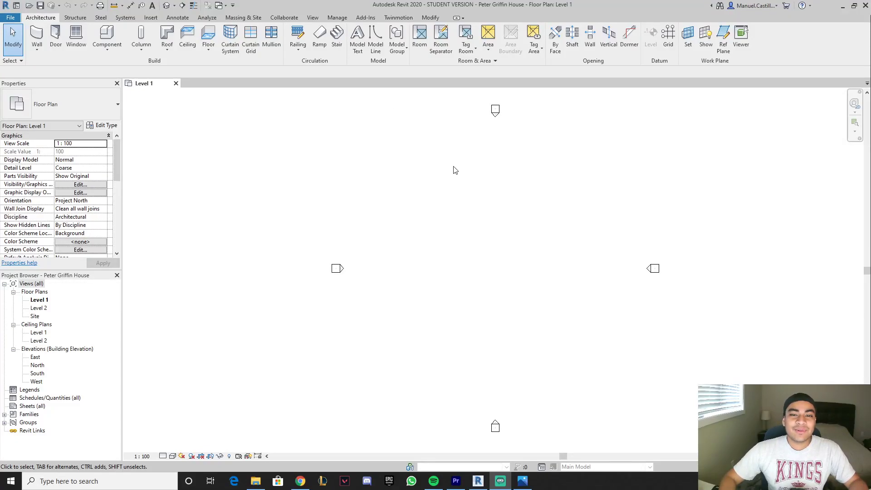
pyautogui.rightClick(370, 177)
pyautogui.click(385, 184)
pyautogui.rightClick(385, 177)
pyautogui.click(388, 183)
pyautogui.rightClick(382, 177)
pyautogui.click(389, 182)
pyautogui.scroll(-2, 390, 184)
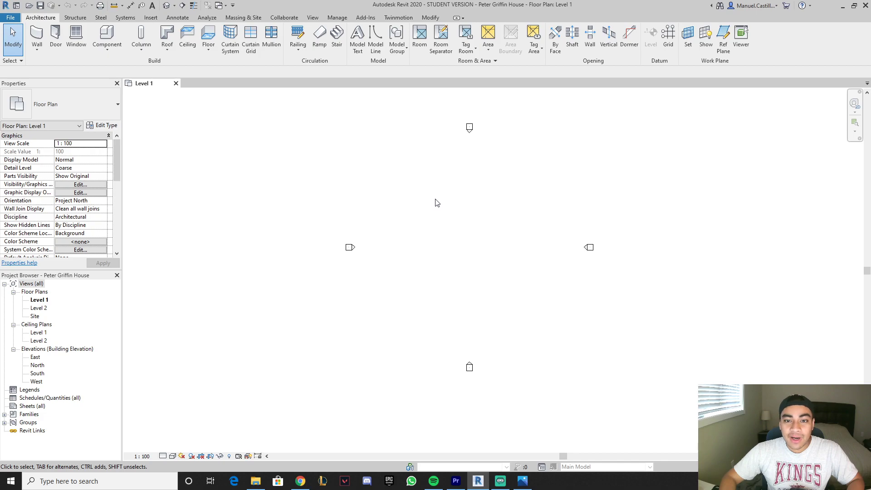
pyautogui.scroll(2, 436, 202)
pyautogui.rightClick(344, 163)
pyautogui.click(349, 168)
pyautogui.rightClick(322, 159)
pyautogui.click(327, 165)
pyautogui.rightClick(315, 156)
pyautogui.click(319, 160)
pyautogui.rightClick(317, 158)
pyautogui.click(323, 162)
pyautogui.rightClick(303, 165)
pyautogui.click(307, 169)
pyautogui.rightClick(306, 162)
pyautogui.click(310, 167)
pyautogui.rightClick(314, 162)
pyautogui.click(318, 166)
pyautogui.rightClick(314, 161)
pyautogui.click(317, 166)
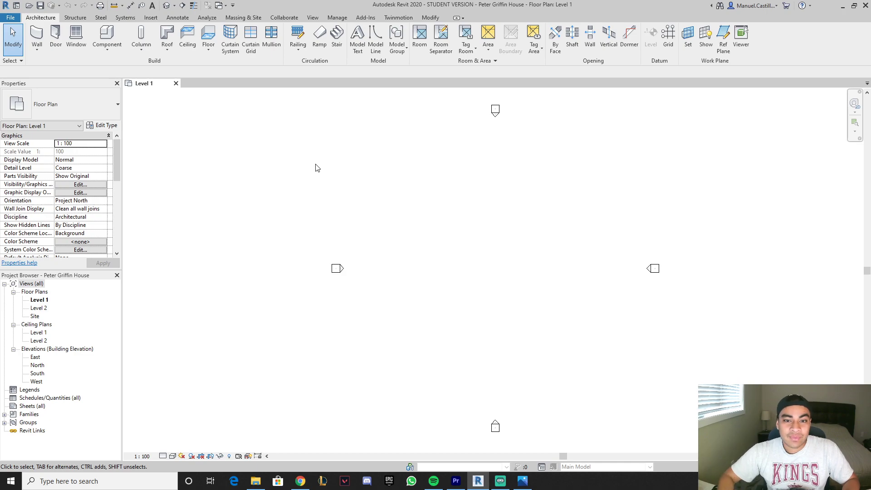
pyautogui.rightClick(377, 170)
pyautogui.click(380, 176)
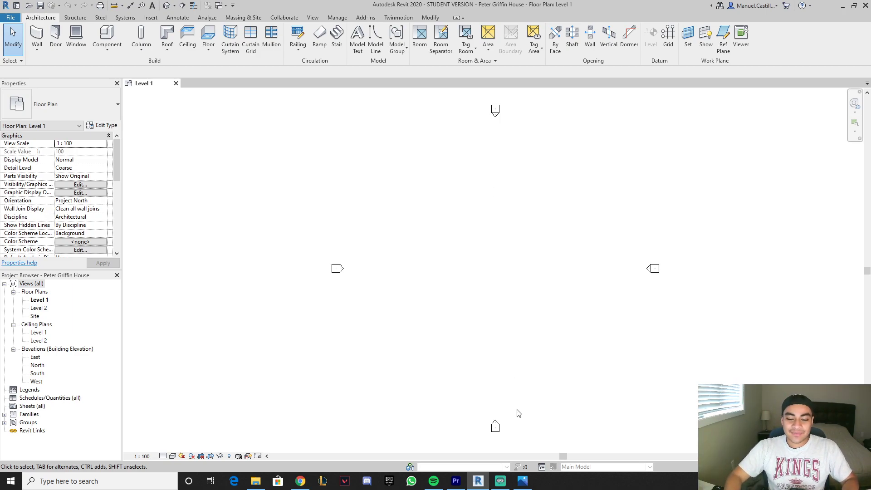
# Switch to the Photos app to view the reference picture The_Griffin_House.png.
pyautogui.click(529, 480)
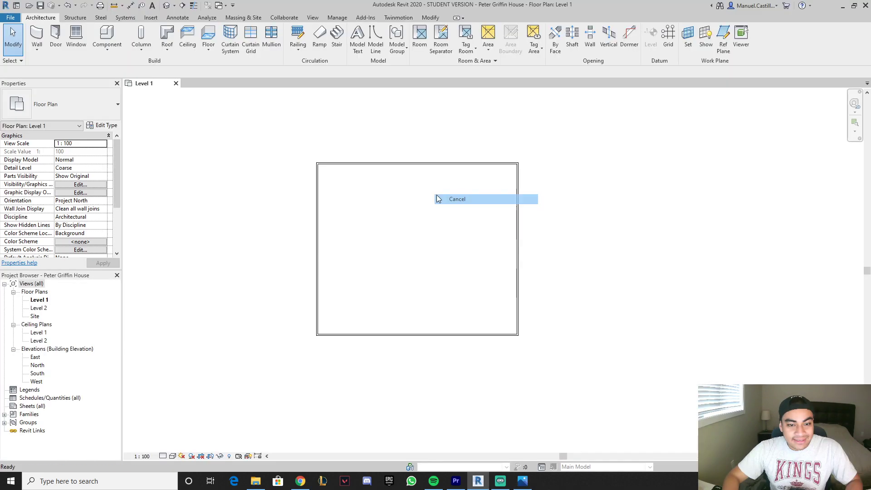
pyautogui.scroll(3, 383, 170)
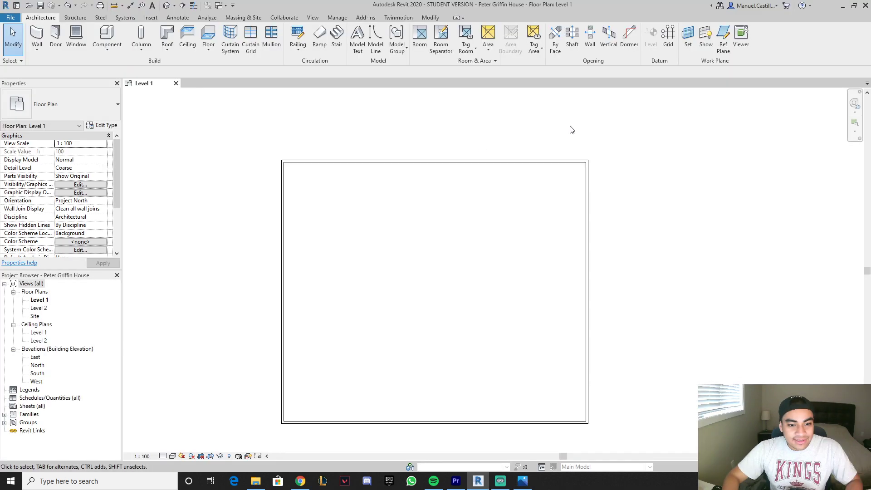
# Select the chain of four outer walls of the house and browse the available wall types.
pyautogui.press('Tab')
pyautogui.click(564, 161)
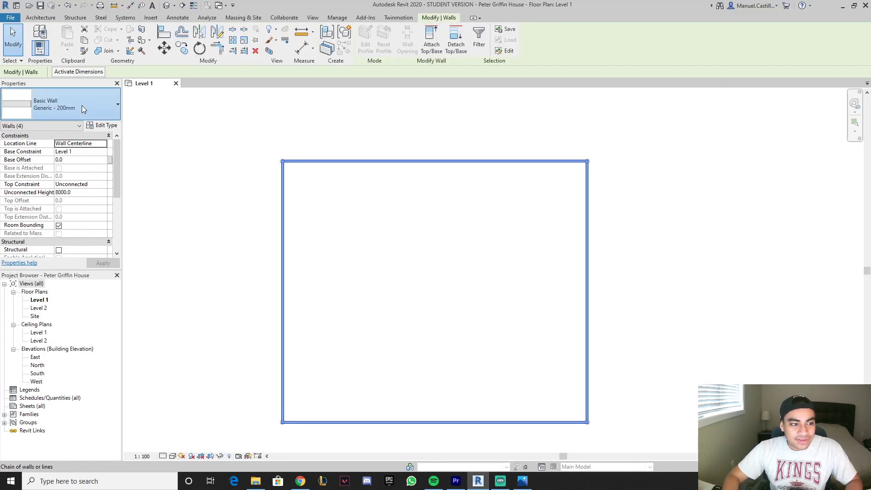
pyautogui.click(82, 106)
pyautogui.scroll(-4, 108, 174)
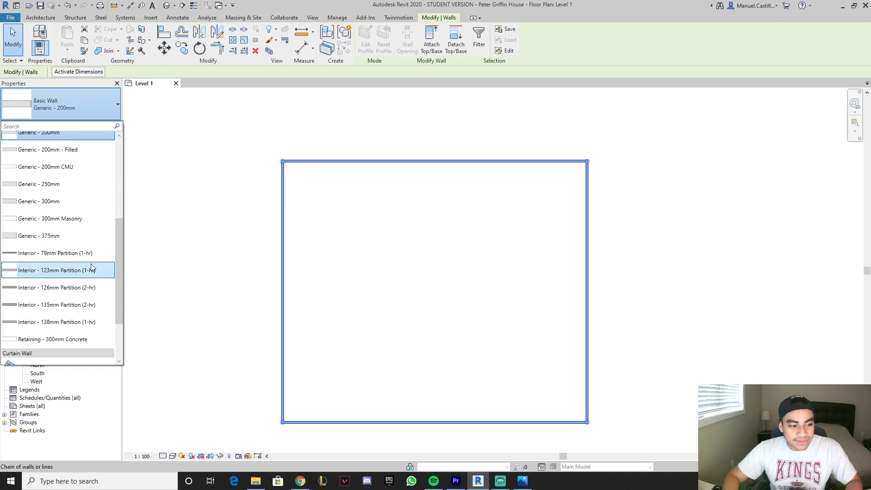
pyautogui.scroll(-4, 96, 290)
pyautogui.scroll(5, 88, 319)
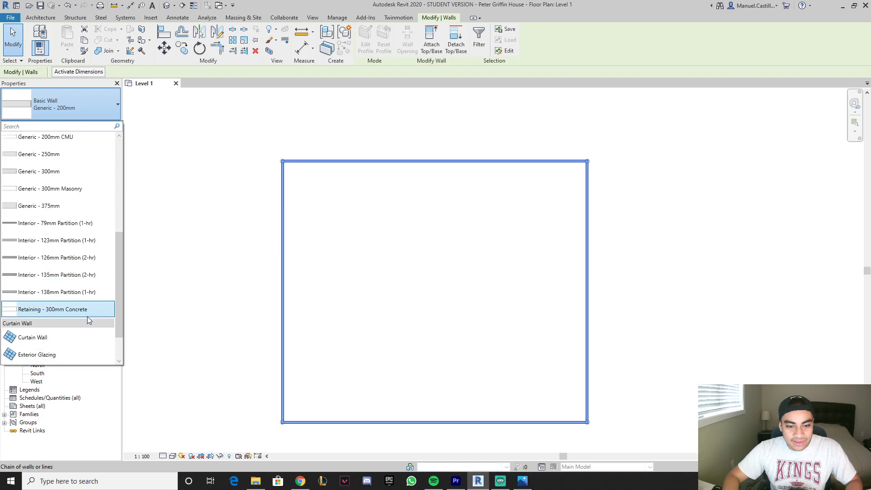
pyautogui.click(382, 225)
pyautogui.rightClick(382, 222)
pyautogui.click(392, 225)
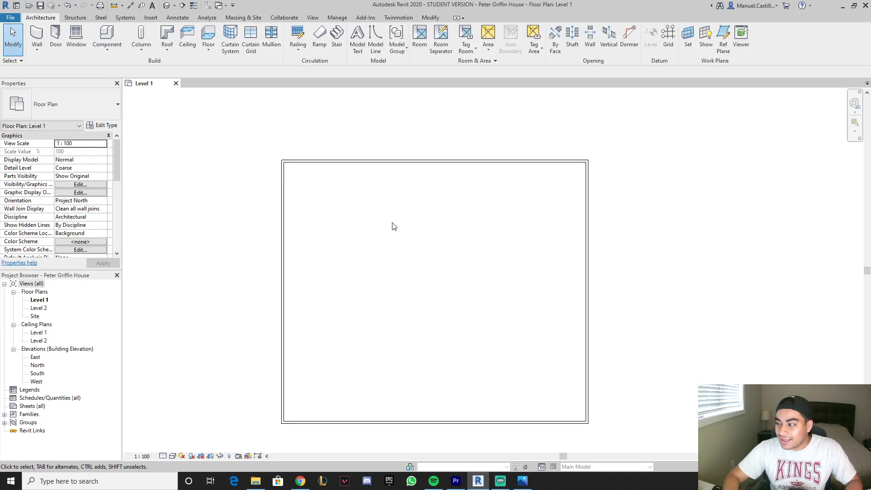
pyautogui.press('Tab')
pyautogui.moveTo(424, 162); pyautogui.dragTo(396, 125)
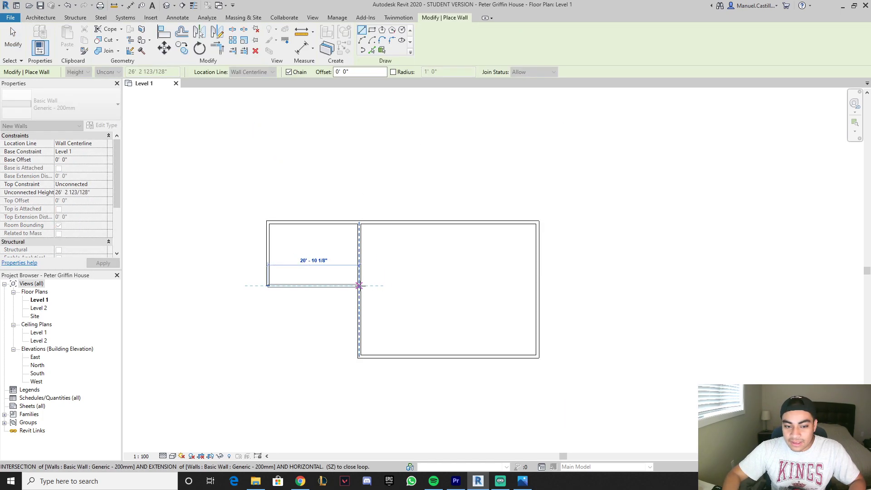
# Finish the walls of the west wing and add a smaller rectangular walled room against the main building's east side.
pyautogui.click(359, 285)
pyautogui.press('Escape')
pyautogui.moveTo(583, 293); pyautogui.dragTo(467, 299, button='middle')
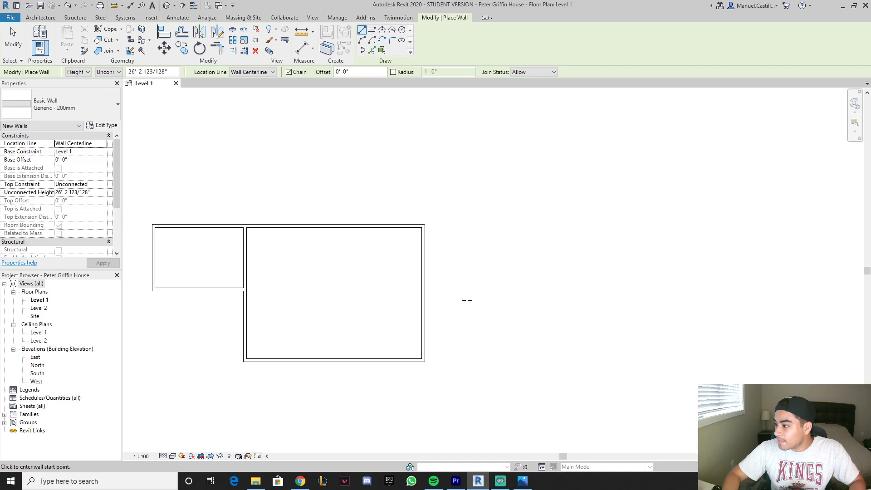
pyautogui.click(424, 270)
pyautogui.click(471, 270)
pyautogui.click(471, 322)
pyautogui.click(422, 318)
pyautogui.press('Escape')
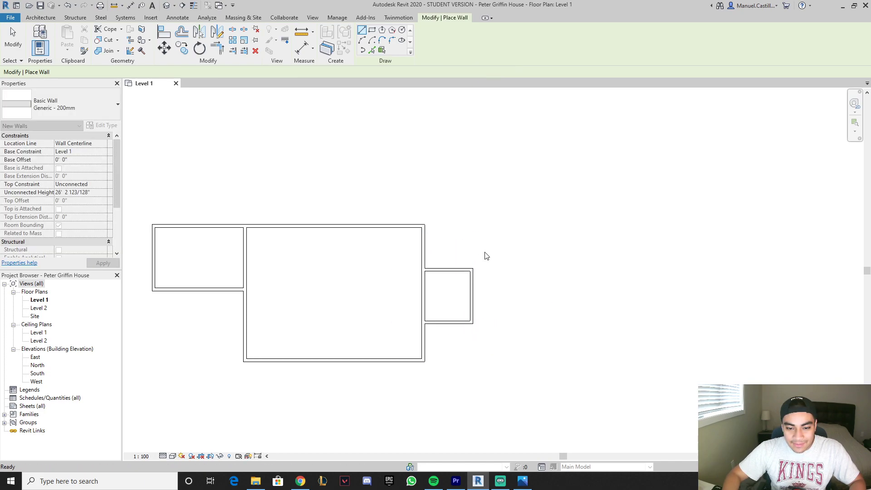
pyautogui.press('Escape')
# In the 3D view, set the detail level to Fine and constrain the tops of all nine walls up to Level 2.
pyautogui.click(167, 5)
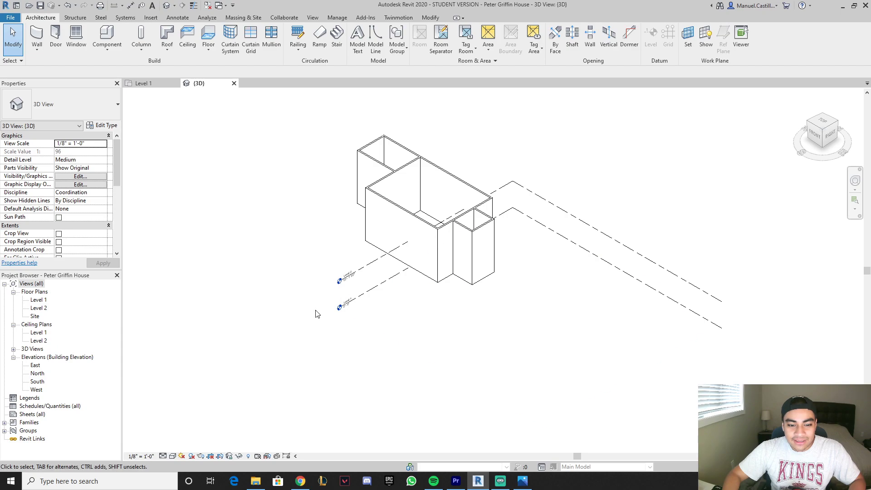
pyautogui.moveTo(358, 247); pyautogui.dragTo(293, 300)
pyautogui.rightClick(252, 192)
pyautogui.moveTo(365, 238)
pyautogui.click(390, 235)
pyautogui.keyDown('shift'); pyautogui.moveTo(351, 252); pyautogui.dragTo(472, 169, button='middle'); pyautogui.keyUp('shift')
pyautogui.scroll(3, 548, 169)
pyautogui.keyDown('shift'); pyautogui.moveTo(548, 169); pyautogui.dragTo(486, 192, button='middle'); pyautogui.keyUp('shift')
pyautogui.moveTo(146, 425); pyautogui.dragTo(257, 404, button='middle')
pyautogui.click(163, 456)
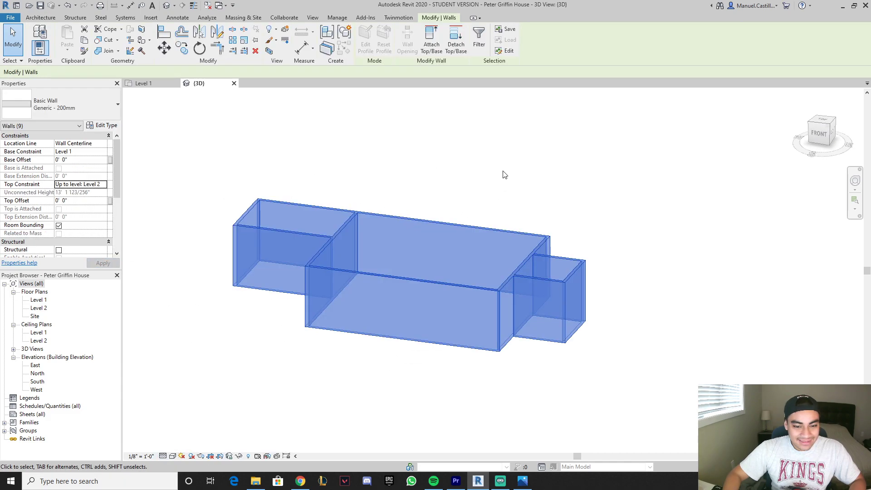
pyautogui.click(502, 174)
pyautogui.rightClick(509, 171)
pyautogui.click(536, 177)
pyautogui.moveTo(630, 202); pyautogui.dragTo(672, 215, button='middle')
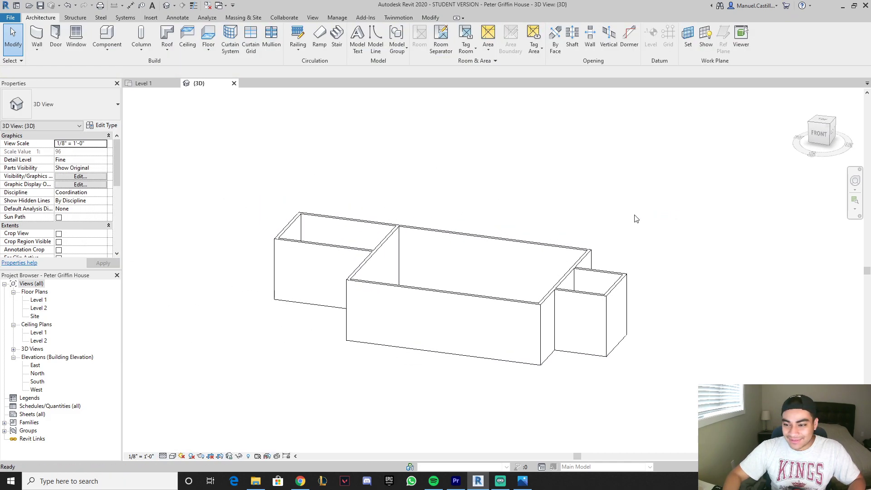
# Open the Level 2 floor plan.
pyautogui.moveTo(612, 166); pyautogui.dragTo(606, 189, button='middle')
pyautogui.click(44, 308)
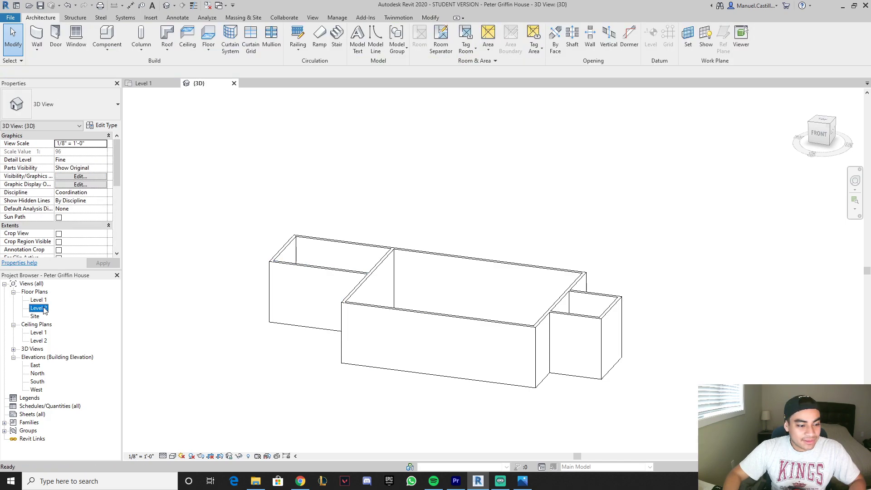
pyautogui.doubleClick(44, 309)
pyautogui.rightClick(398, 157)
pyautogui.click(416, 163)
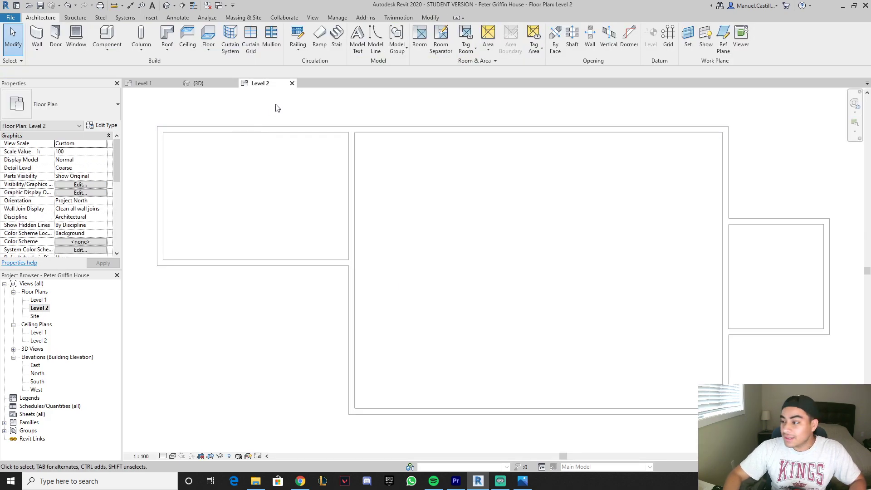
# Return to the 3D view and examine the gable roofs over the main house and both side wings.
pyautogui.hotkey('ctrl', 'Tab')
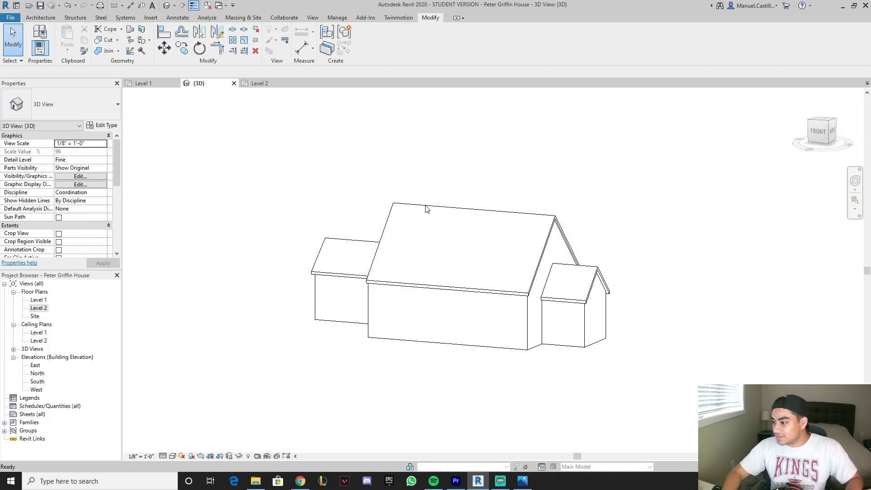
pyautogui.scroll(3, 429, 211)
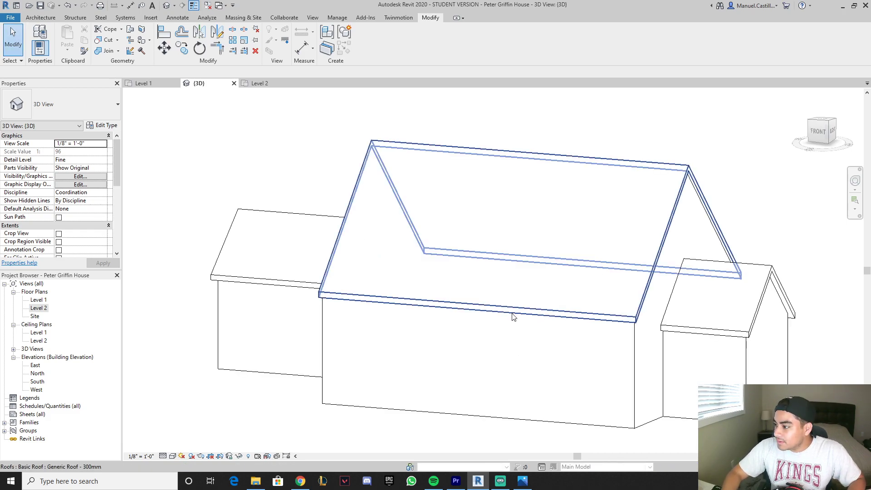
pyautogui.scroll(-2, 513, 353)
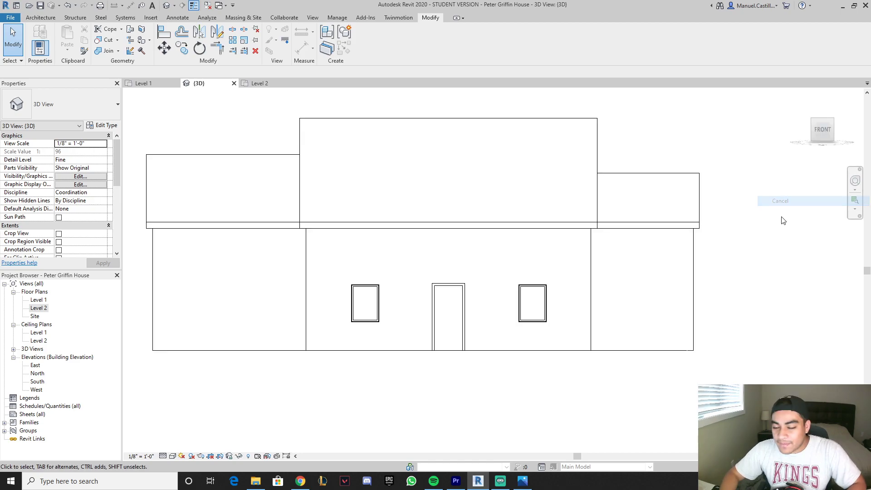
# Use Create Similar to place an M_Fixed 0610 x 1830mm window on the main house's east wall, beside the porch.
pyautogui.keyDown('shift'); pyautogui.moveTo(782, 218); pyautogui.dragTo(640, 300, button='middle'); pyautogui.keyUp('shift')
pyautogui.click(518, 291)
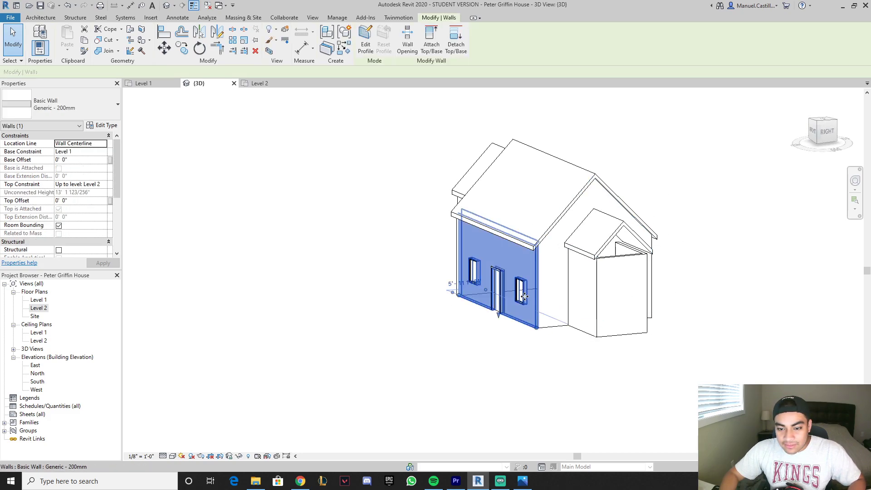
pyautogui.scroll(3, 515, 291)
pyautogui.press('Escape')
pyautogui.click(522, 290)
pyautogui.press('c')
pyautogui.press('s')
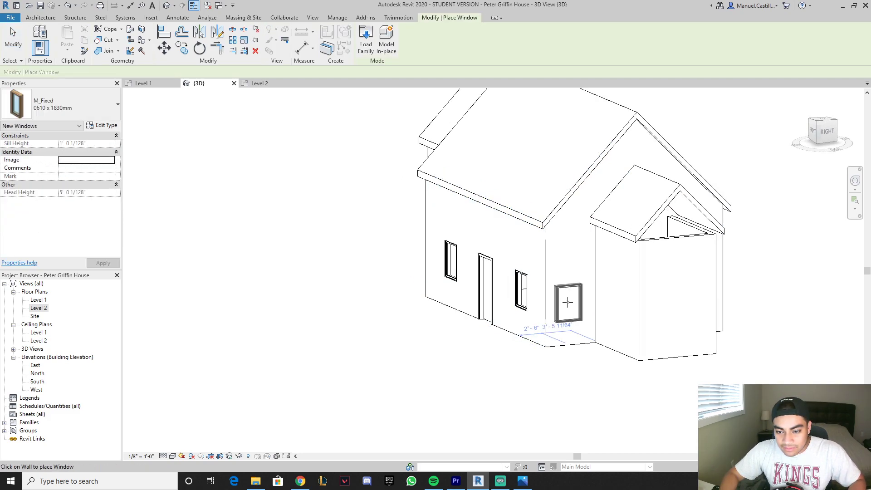
pyautogui.click(569, 298)
# Place two more matching windows high on the east gable wall above the porch roof, and end window placement.
pyautogui.scroll(-2, 511, 285)
pyautogui.keyDown('shift'); pyautogui.moveTo(504, 286); pyautogui.dragTo(518, 298, button='middle'); pyautogui.keyUp('shift')
pyautogui.click(573, 211)
pyautogui.click(627, 196)
pyautogui.rightClick(690, 202)
pyautogui.click(694, 210)
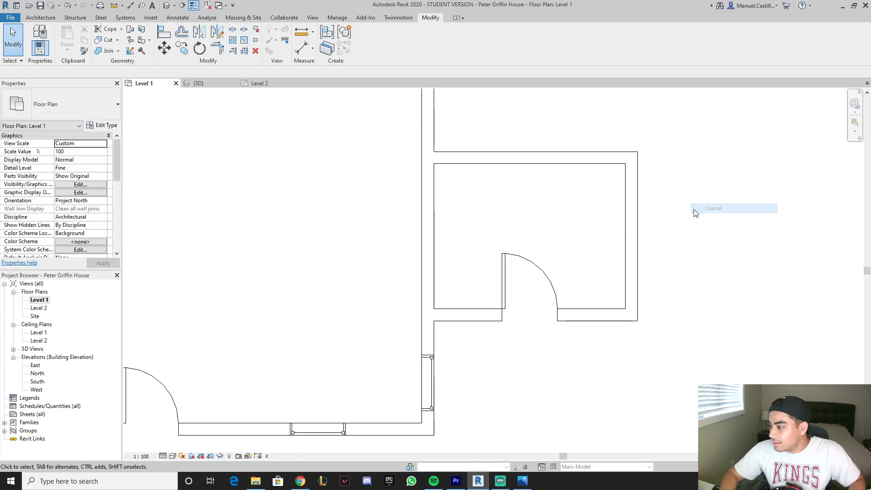
pyautogui.scroll(-2, 694, 210)
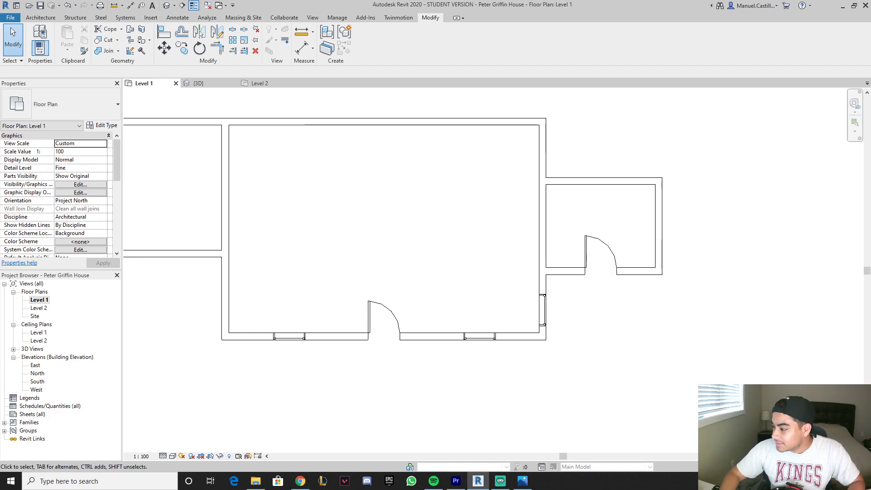
pyautogui.rightClick(731, 218)
pyautogui.click(735, 222)
pyautogui.moveTo(760, 286); pyautogui.dragTo(762, 285, button='middle')
pyautogui.moveTo(560, 393); pyautogui.dragTo(588, 381, button='middle')
pyautogui.click(40, 18)
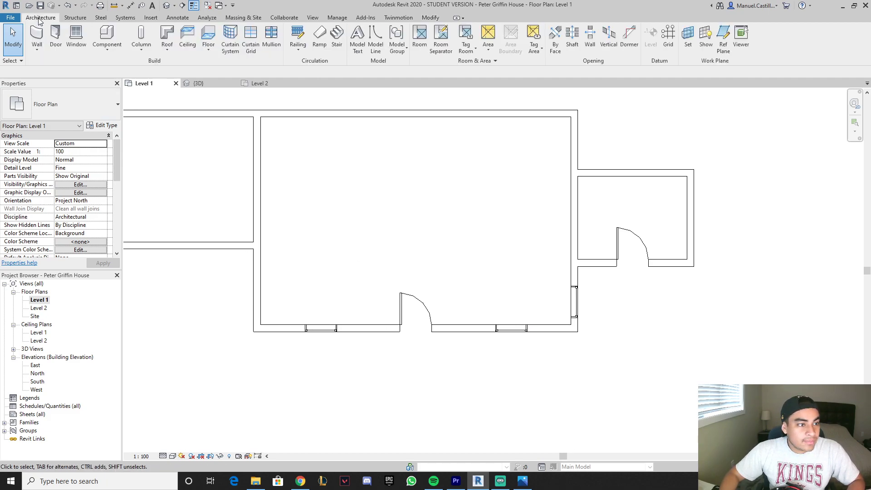
pyautogui.scroll(2, 631, 219)
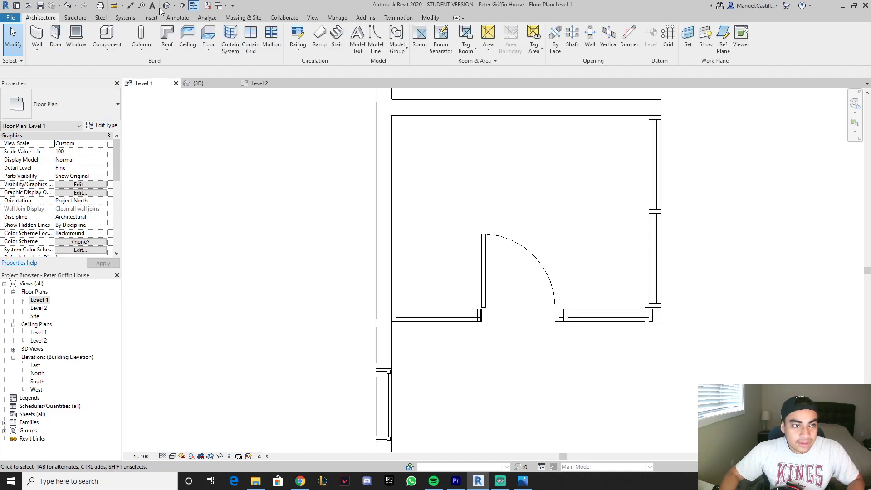
# In the 3D view, select the two Storefront curtain walls enclosing the porch.
pyautogui.click(166, 6)
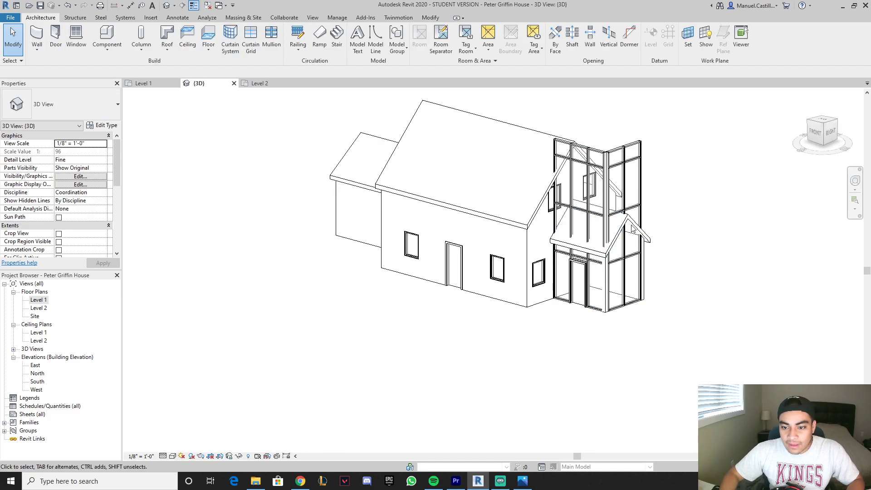
pyautogui.scroll(3, 633, 229)
pyautogui.rightClick(704, 167)
pyautogui.click(712, 175)
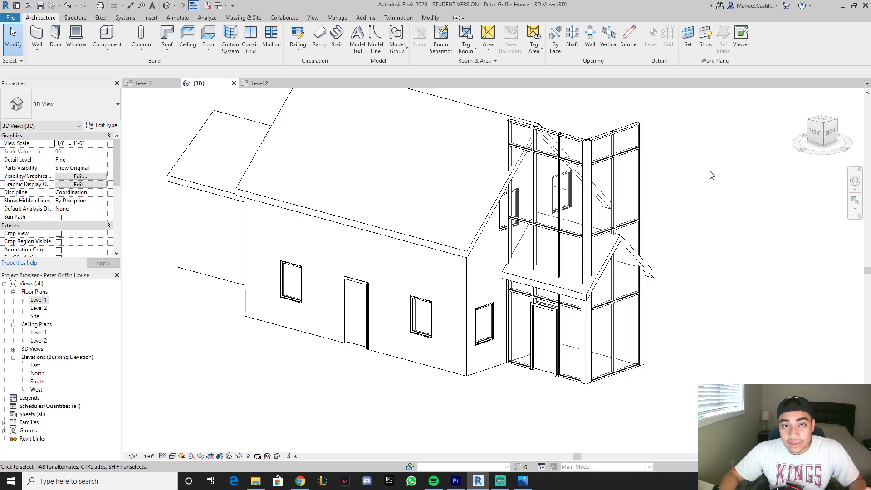
pyautogui.scroll(-4, 712, 176)
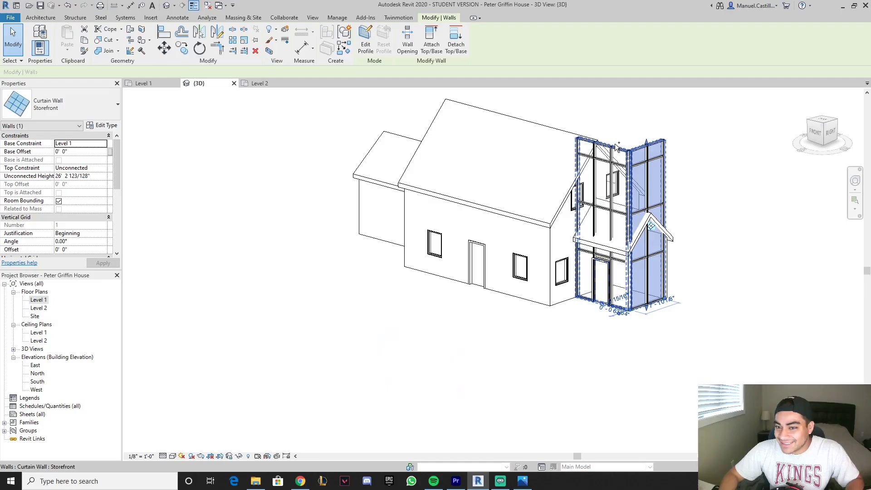
pyautogui.keyDown('ctrl'); pyautogui.click(616, 147); pyautogui.keyUp('ctrl')
pyautogui.click(816, 133)
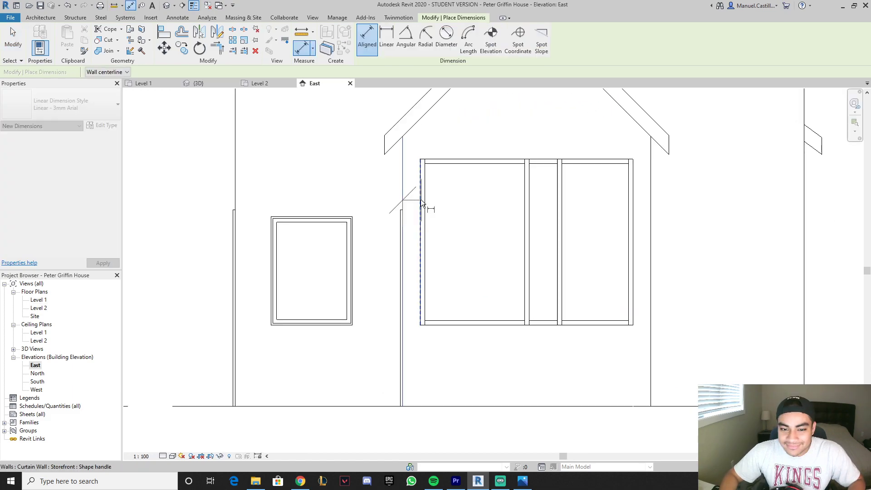
# In the East elevation, dimension across the porch walls and both curtain grid lines, and set the spacing to equal.
pyautogui.click(402, 205)
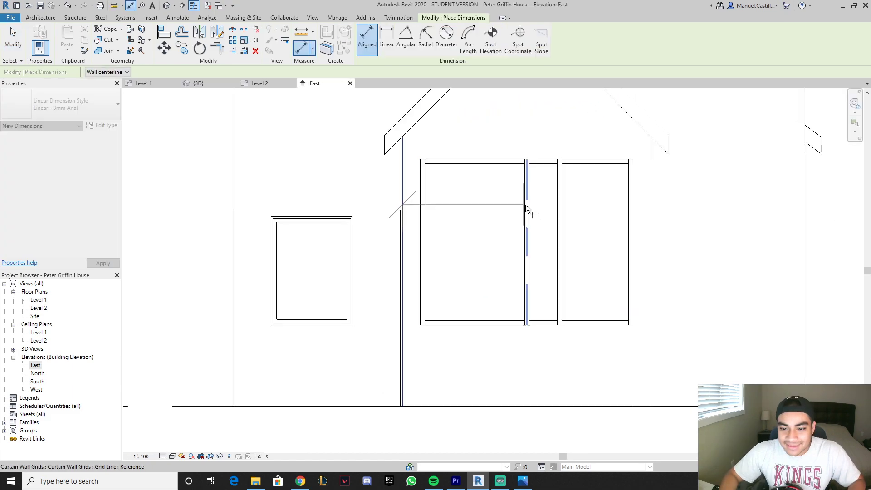
pyautogui.click(529, 205)
pyautogui.click(560, 212)
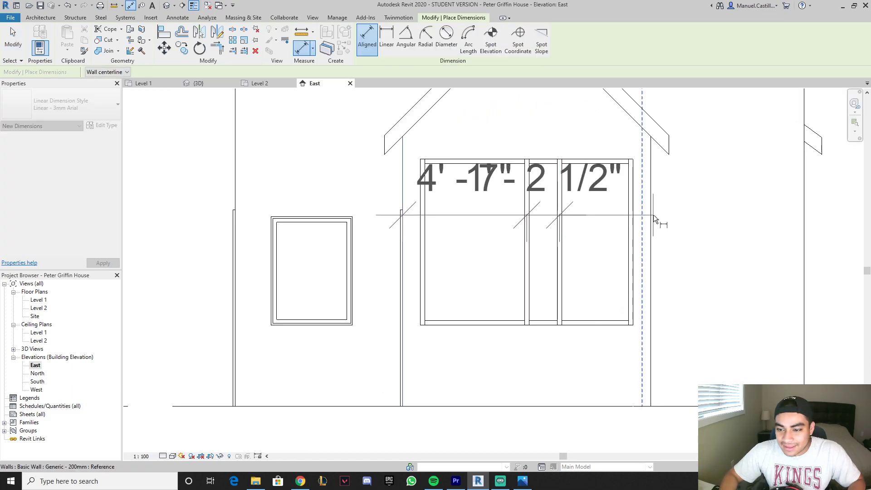
pyautogui.click(653, 214)
pyautogui.click(707, 220)
pyautogui.click(526, 107)
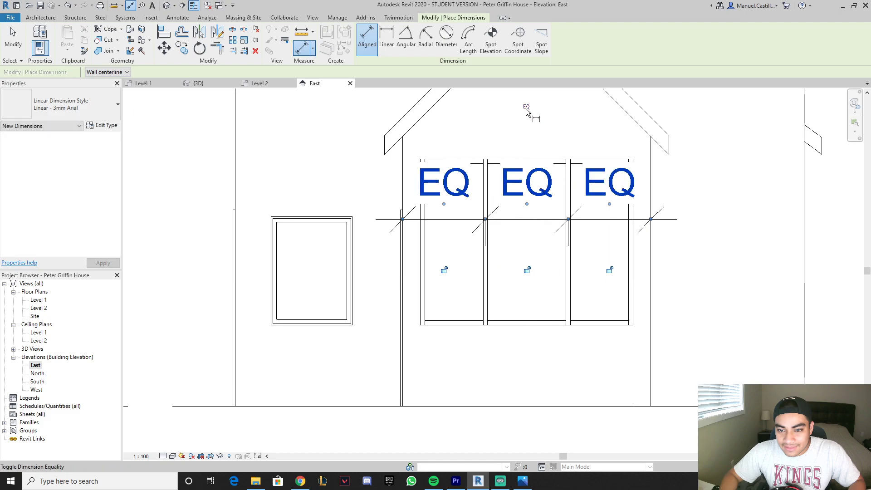
pyautogui.press('Escape')
pyautogui.press('Escape')
# Delete the equality dimension over the porch window while keeping its elements constrained.
pyautogui.click(521, 196)
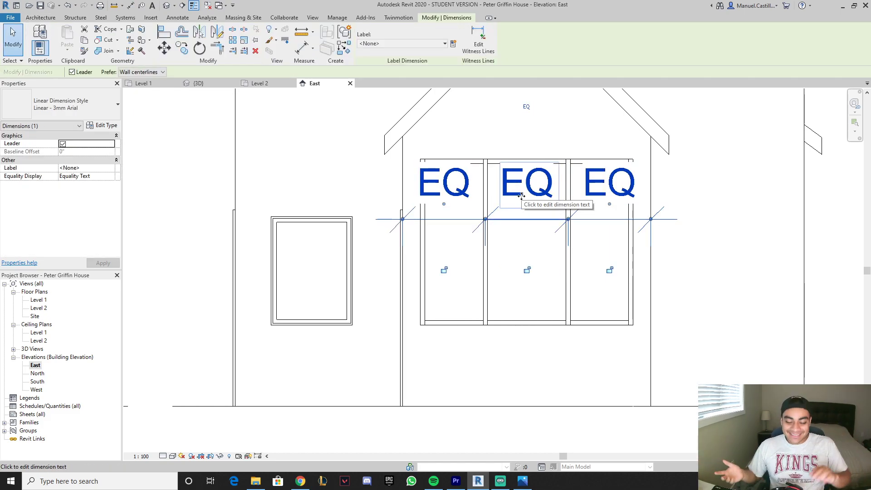
pyautogui.press('Delete')
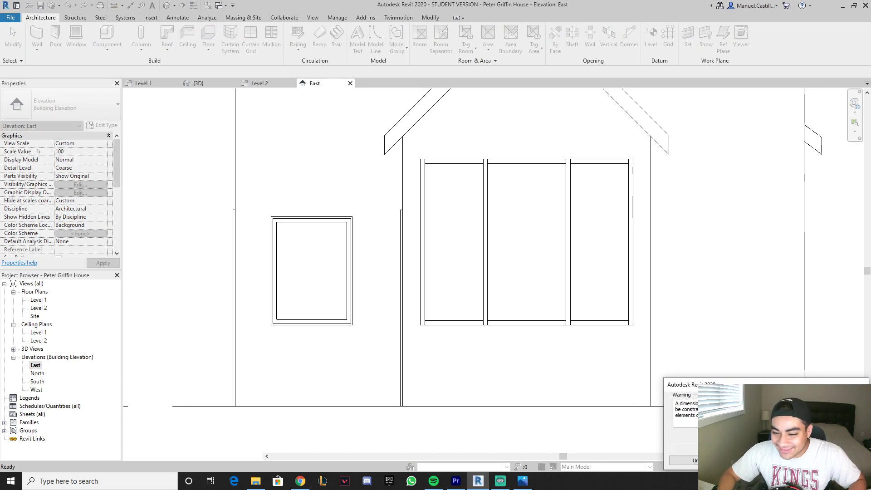
pyautogui.click(794, 460)
# Inspect the porch's evenly divided window in the East elevation and in the 3D view.
pyautogui.scroll(-2, 691, 220)
pyautogui.moveTo(737, 275); pyautogui.dragTo(589, 279, button='middle')
pyautogui.rightClick(687, 191)
pyautogui.click(699, 195)
pyautogui.moveTo(562, 196); pyautogui.dragTo(685, 221, button='middle')
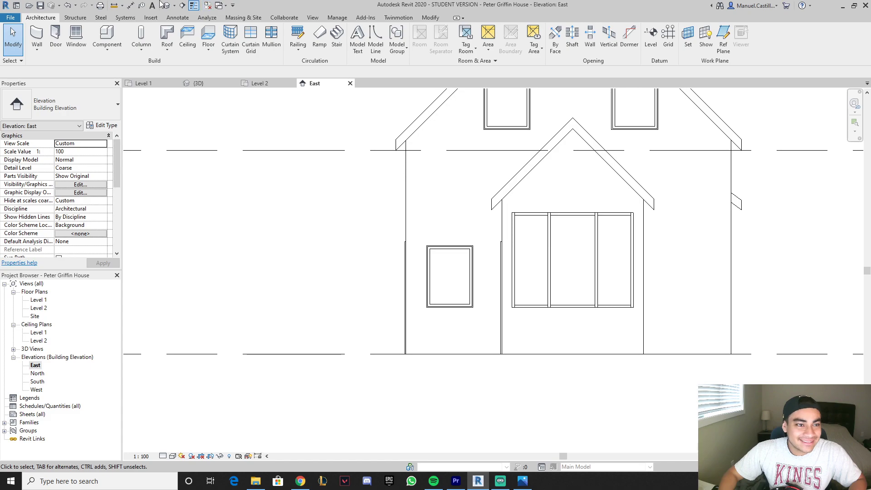
pyautogui.click(166, 5)
pyautogui.keyDown('shift'); pyautogui.moveTo(692, 189); pyautogui.dragTo(637, 181, button='middle'); pyautogui.keyUp('shift')
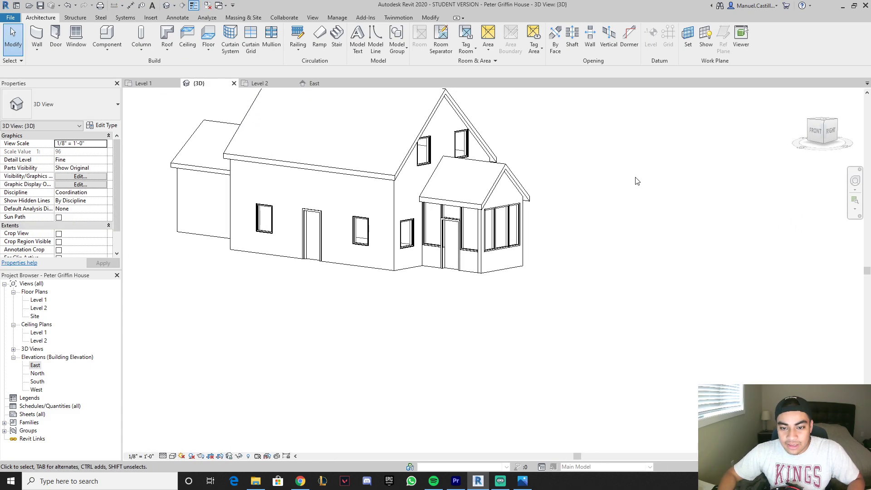
# Inspect the house in the 3D view, checking the garage, chimney, dormers and glazed porch from several angles.
pyautogui.middleClick(658, 155)
pyautogui.middleClick(658, 155)
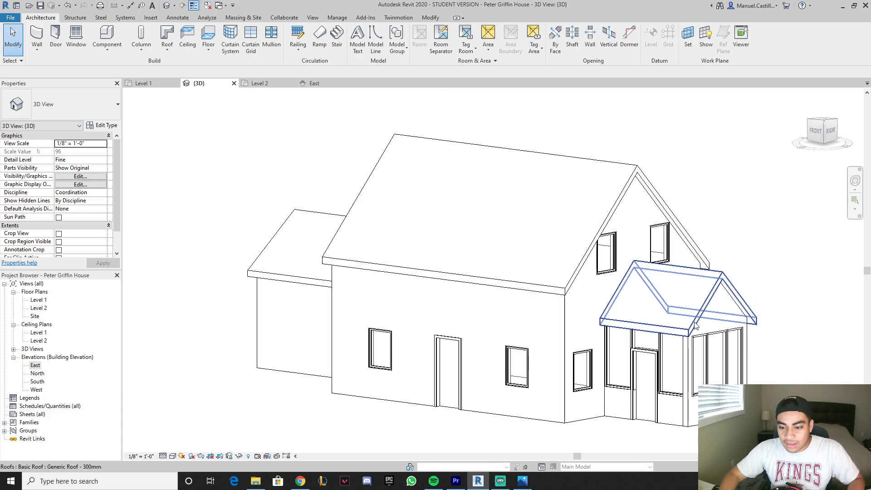
pyautogui.scroll(2, 703, 318)
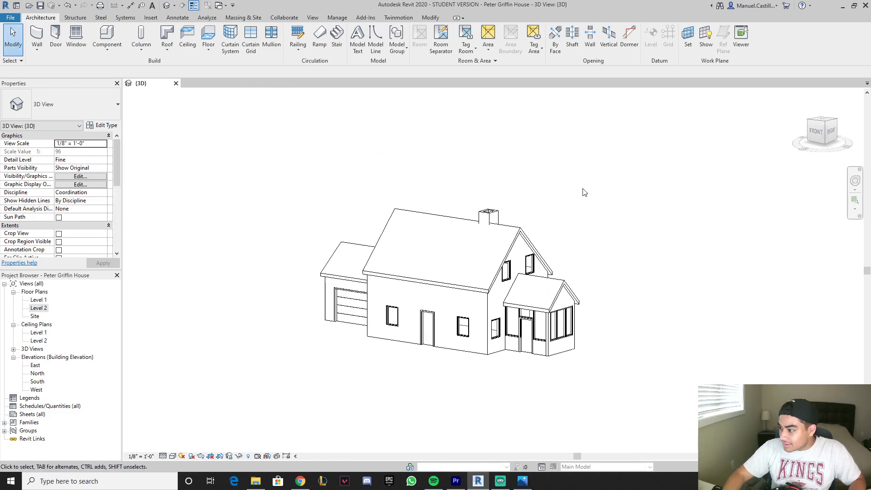
pyautogui.scroll(3, 585, 192)
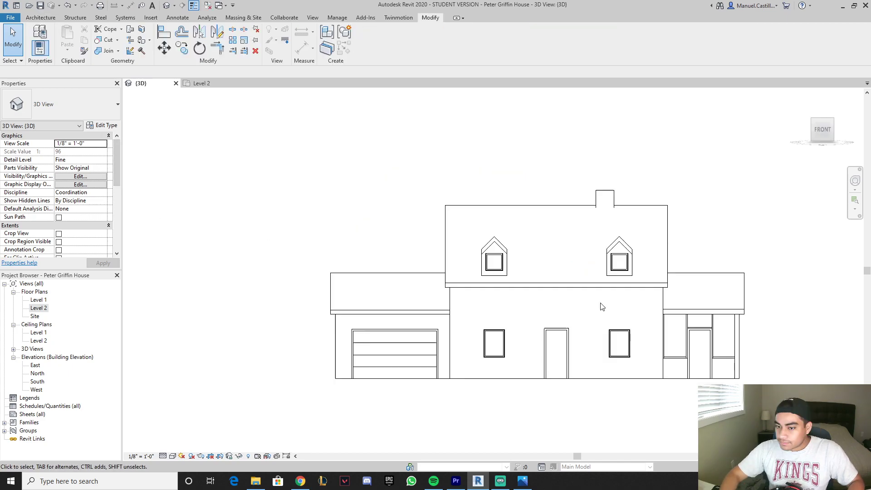
pyautogui.rightClick(707, 169)
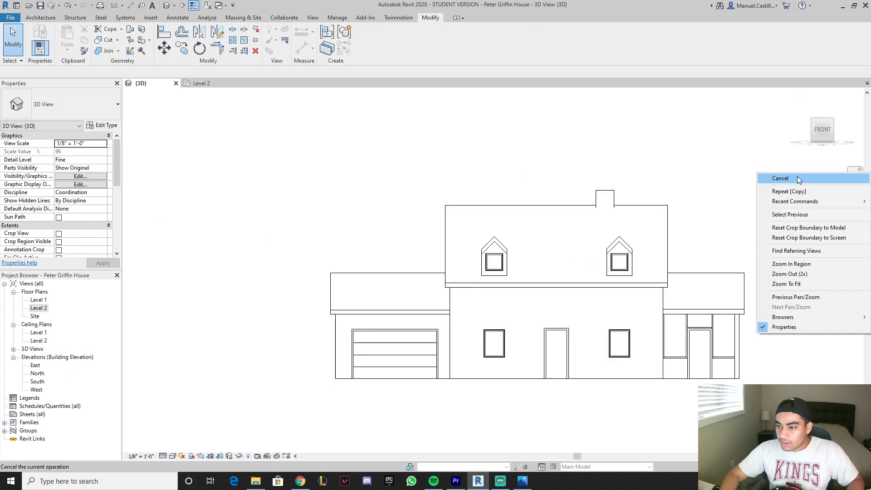
pyautogui.keyDown('shift'); pyautogui.moveTo(706, 172); pyautogui.dragTo(653, 255, button='middle'); pyautogui.keyUp('shift')
pyautogui.rightClick(699, 210)
pyautogui.click(705, 219)
pyautogui.keyDown('shift'); pyautogui.moveTo(705, 219); pyautogui.dragTo(770, 224, button='middle'); pyautogui.keyUp('shift')
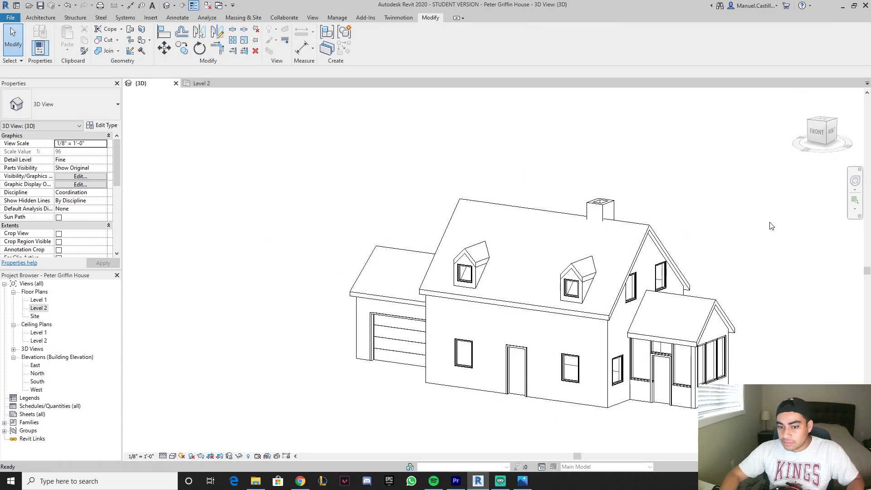
pyautogui.rightClick(751, 218)
pyautogui.click(755, 226)
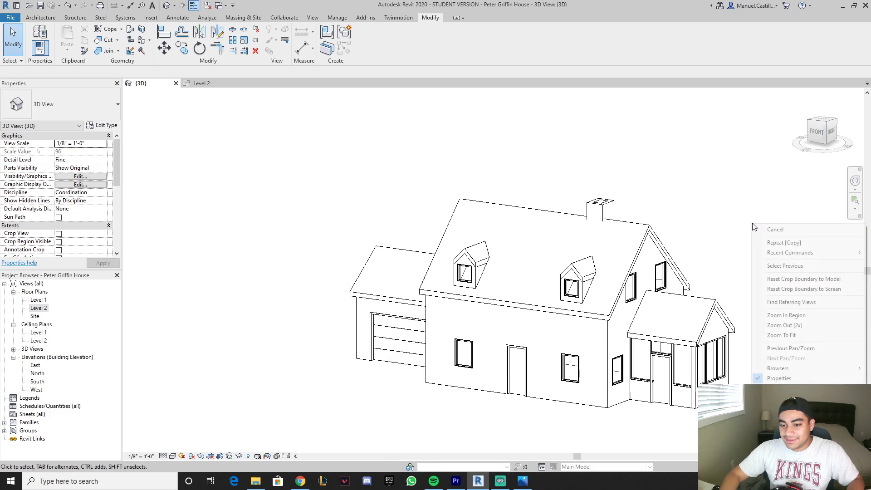
pyautogui.rightClick(748, 219)
pyautogui.click(753, 222)
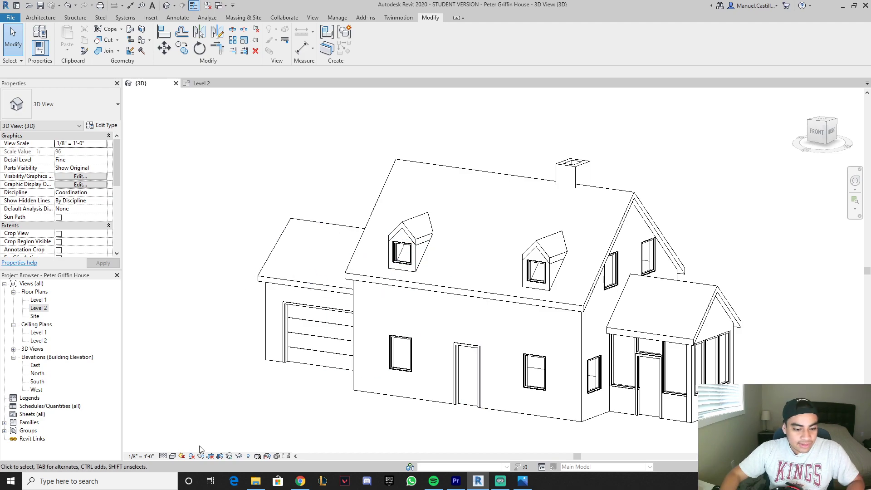
# Try the Shaded visual style on the 3D view and replace it with Consistent Colors.
pyautogui.click(173, 456)
pyautogui.click(191, 418)
pyautogui.rightClick(222, 206)
pyautogui.click(236, 208)
pyautogui.click(172, 456)
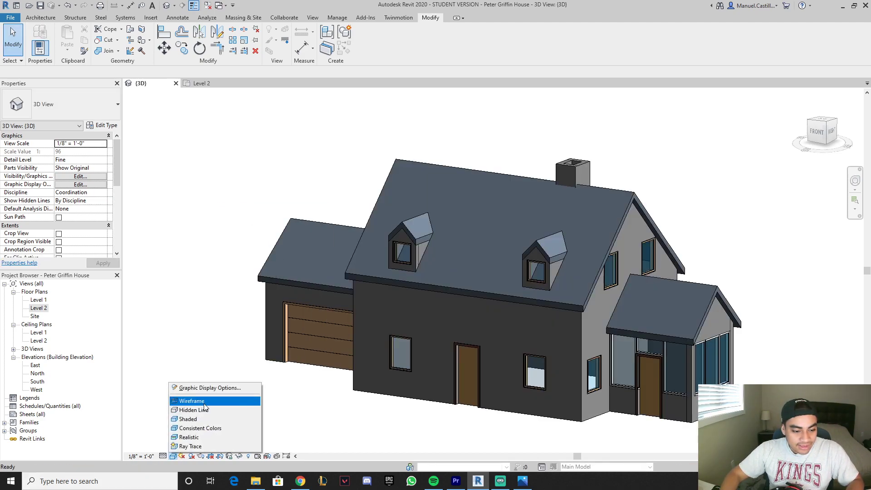
pyautogui.click(210, 428)
pyautogui.rightClick(197, 221)
pyautogui.click(213, 229)
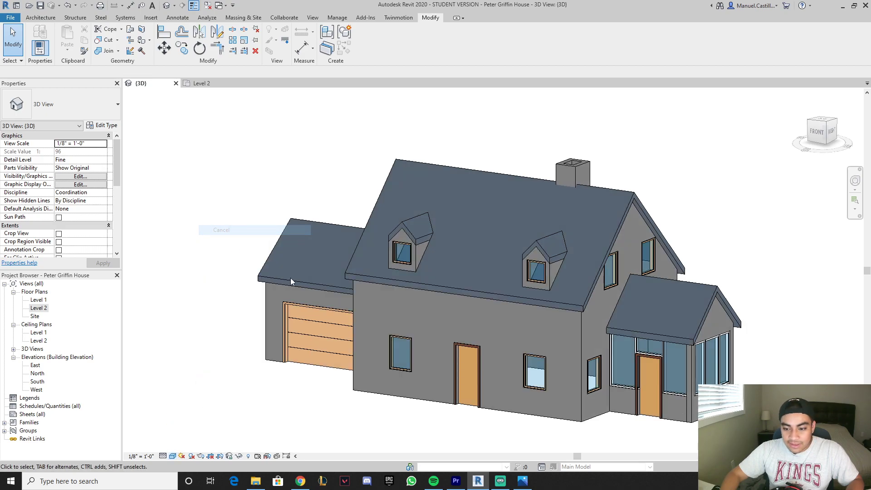
# Select the main front wall and open the type properties of its Generic - 200mm wall type.
pyautogui.scroll(4, 621, 422)
pyautogui.scroll(-5, 639, 396)
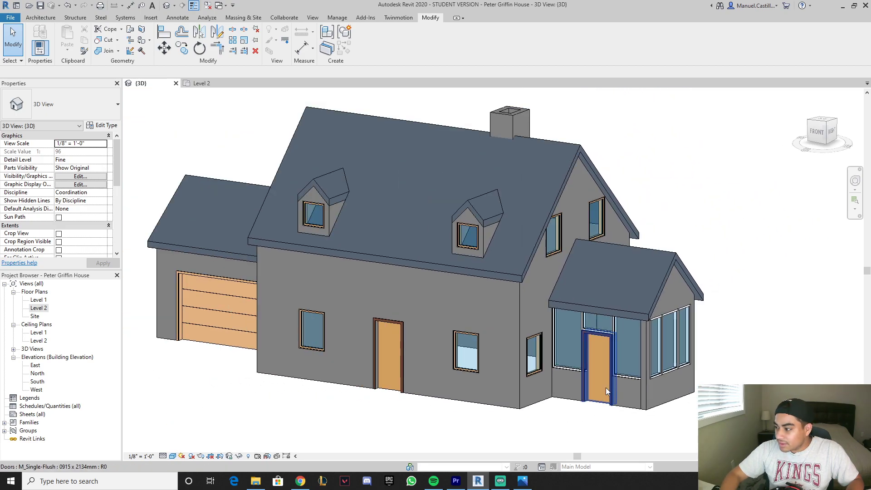
pyautogui.click(502, 410)
pyautogui.scroll(-2, 502, 410)
pyautogui.click(102, 125)
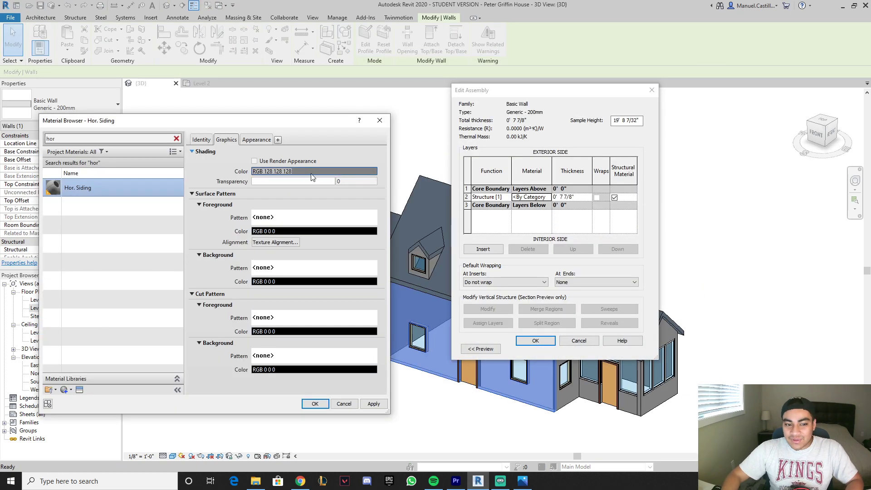
# Set the shading color of the Hor. Siding material to a yellow of RGB 235-223-007.
pyautogui.click(312, 171)
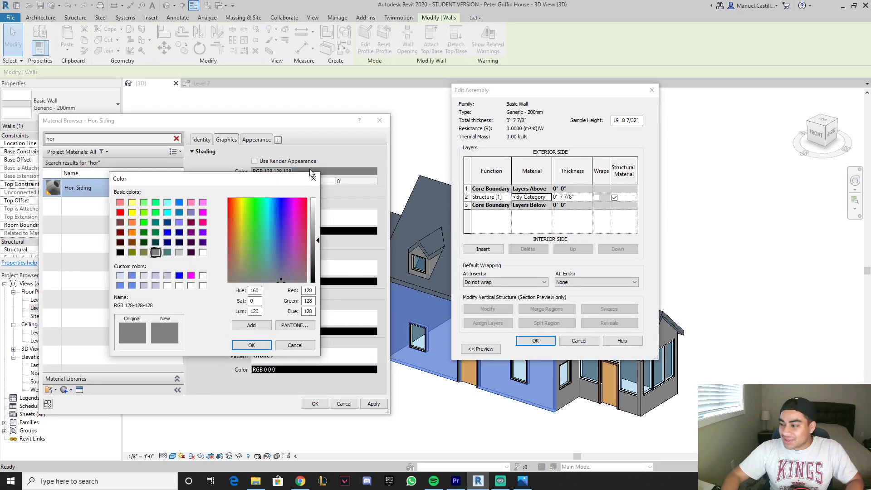
pyautogui.click(132, 212)
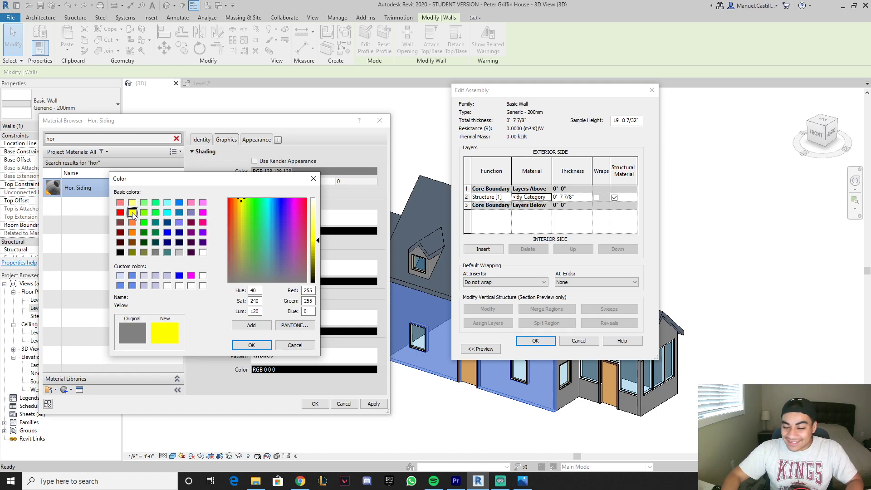
pyautogui.click(314, 249)
pyautogui.moveTo(241, 213); pyautogui.dragTo(241, 203)
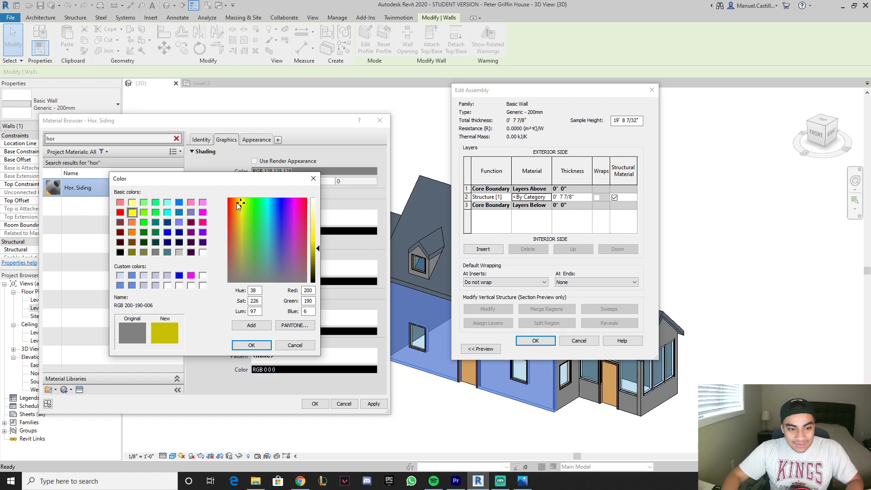
pyautogui.moveTo(319, 236); pyautogui.dragTo(320, 241)
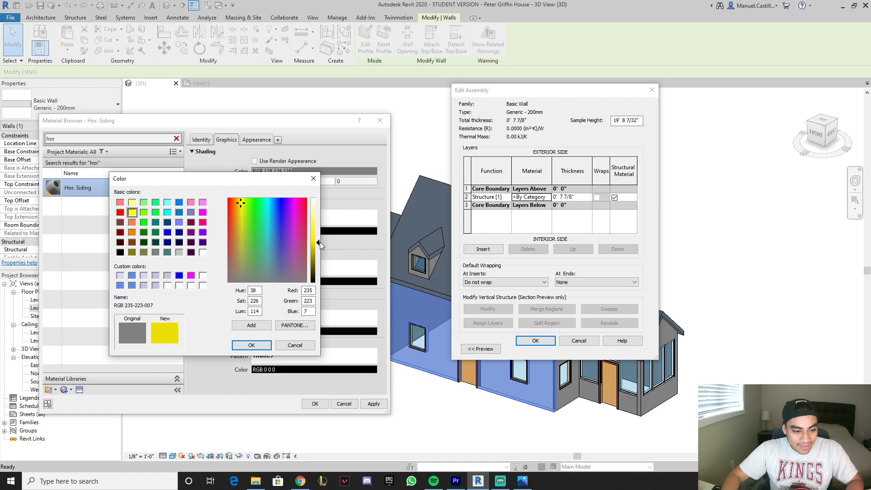
pyautogui.press('Return')
# Assign the Hor. Siding material to the structure layer of the Generic - 200mm wall type and accept the type changes.
pyautogui.click(315, 404)
pyautogui.click(536, 341)
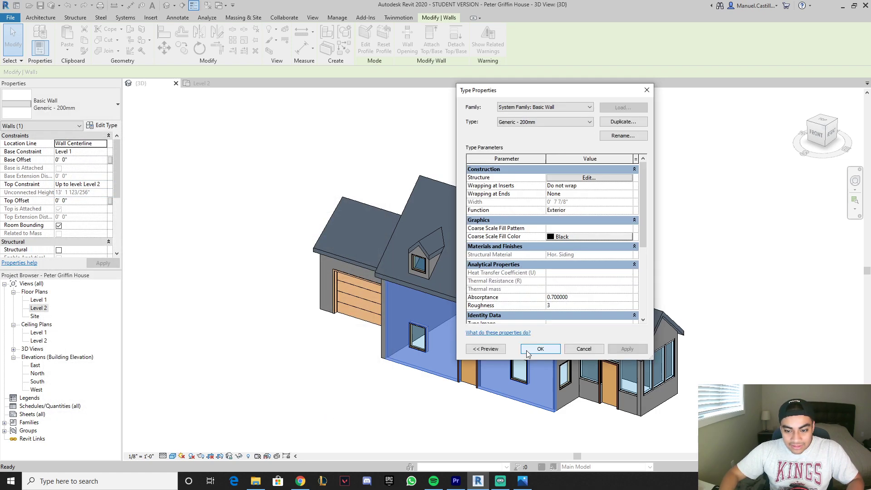
pyautogui.click(540, 349)
pyautogui.click(678, 245)
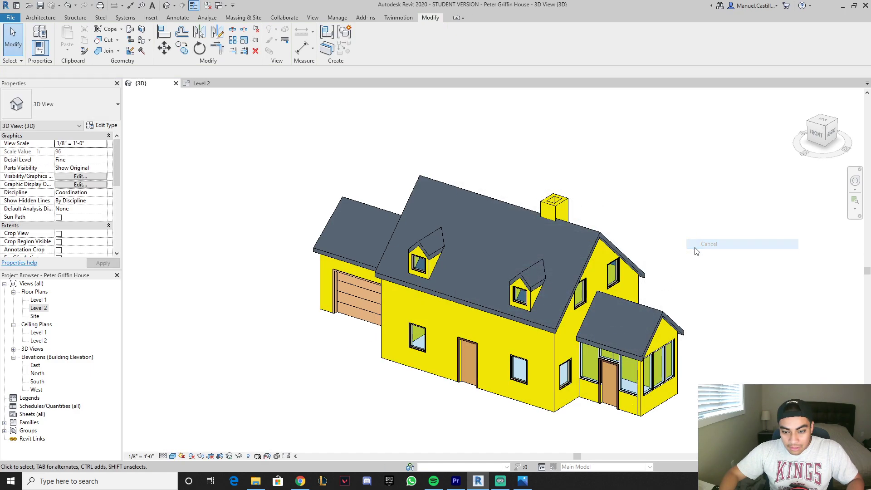
pyautogui.scroll(5, 536, 375)
pyautogui.scroll(-5, 535, 372)
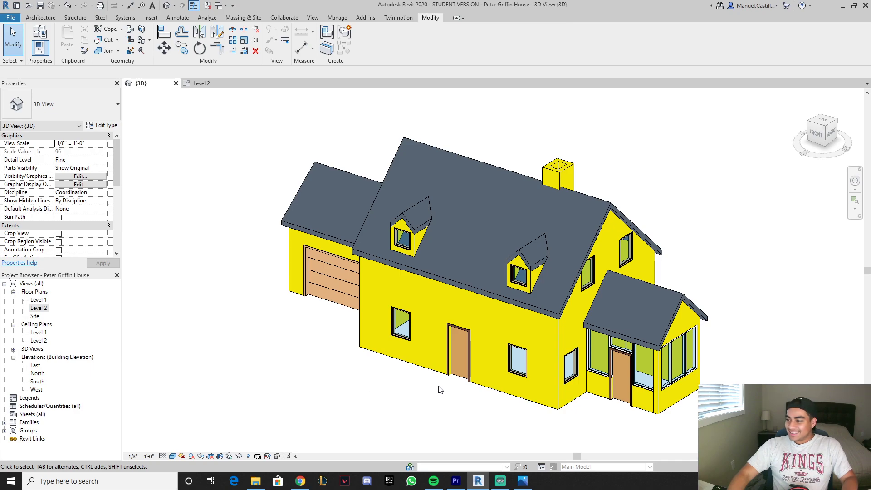
# Switch the four chimney walls to a different basic wall type with a plain grey finish.
pyautogui.click(562, 179)
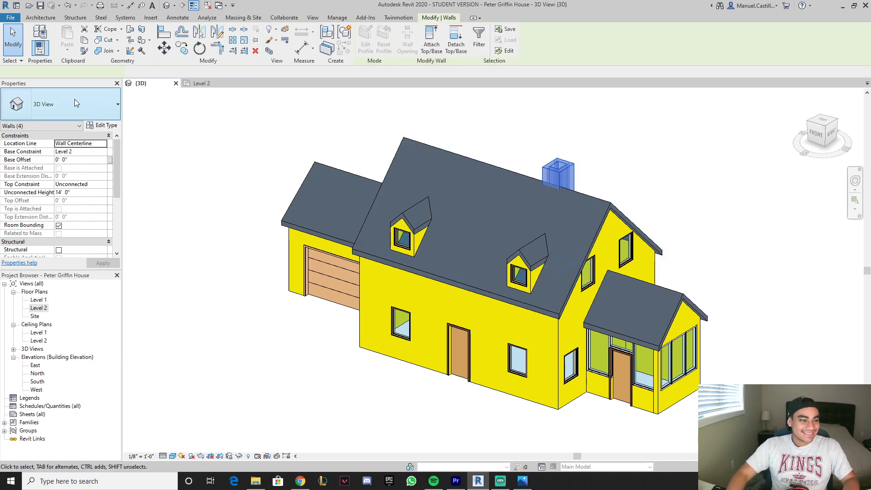
pyautogui.click(68, 104)
pyautogui.scroll(2, 68, 159)
pyautogui.click(68, 164)
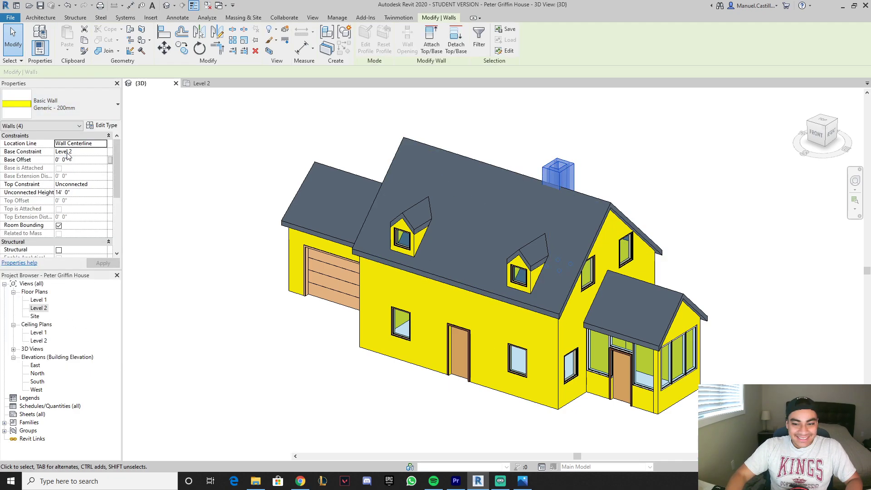
pyautogui.click(612, 142)
pyautogui.rightClick(610, 138)
pyautogui.click(615, 141)
pyautogui.rightClick(616, 141)
pyautogui.click(620, 148)
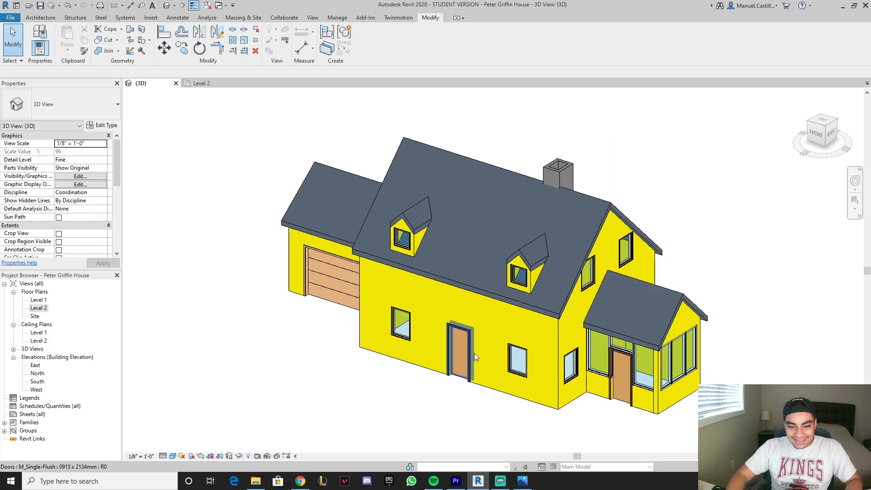
# Give the front wall's Generic - 200mm type a slightly darker yellow siding with widely spaced horizontal surface lines.
pyautogui.click(487, 394)
pyautogui.click(102, 125)
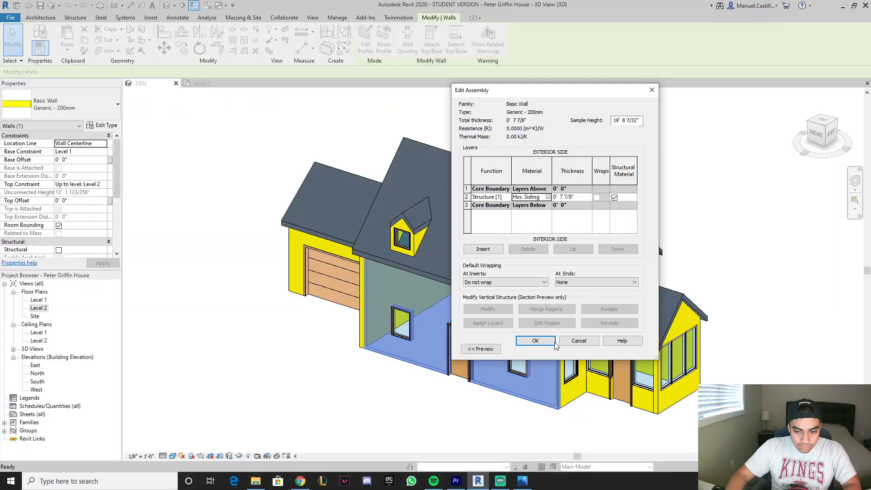
pyautogui.click(554, 343)
pyautogui.click(552, 346)
pyautogui.click(677, 233)
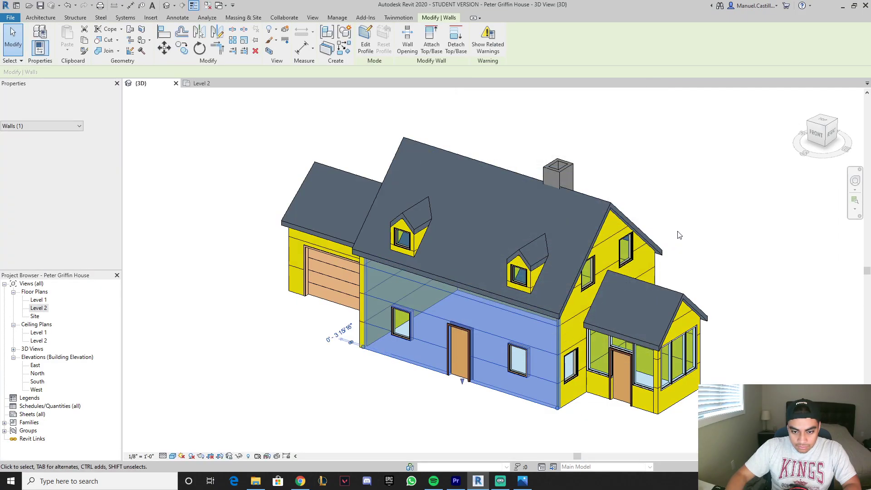
pyautogui.rightClick(693, 234)
pyautogui.rightClick(703, 225)
pyautogui.click(712, 231)
# Change the siding of the Generic - 200mm walls to a surface pattern with closely spaced horizontal lines.
pyautogui.scroll(-3, 739, 247)
pyautogui.moveTo(739, 248); pyautogui.dragTo(587, 275, button='middle')
pyautogui.scroll(5, 543, 303)
pyautogui.moveTo(645, 269); pyautogui.dragTo(741, 245, button='middle')
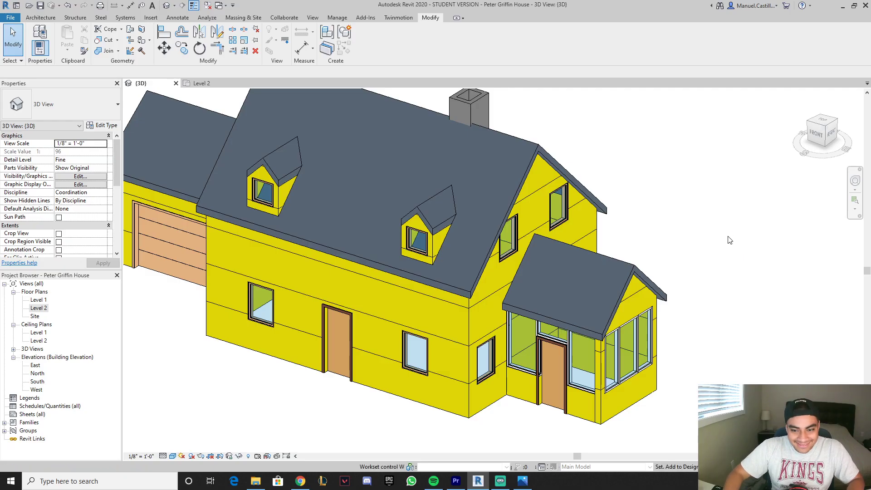
pyautogui.scroll(-2, 655, 203)
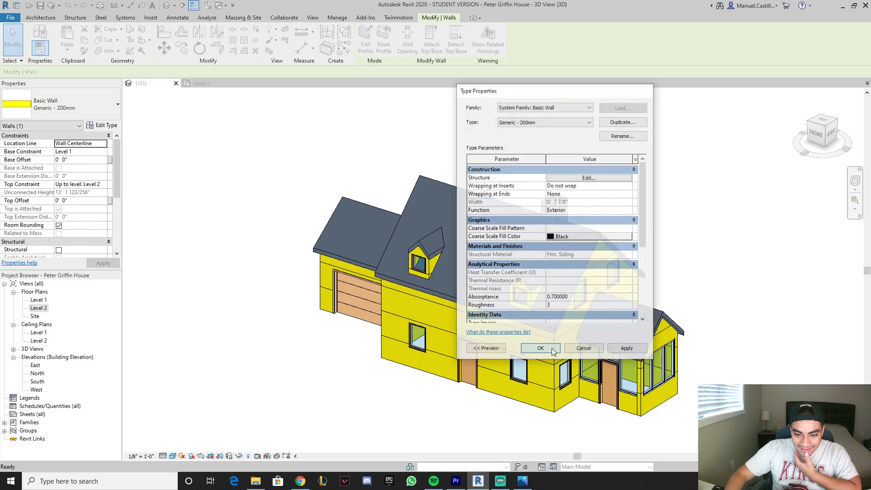
pyautogui.click(552, 348)
pyautogui.press('Escape')
pyautogui.rightClick(700, 205)
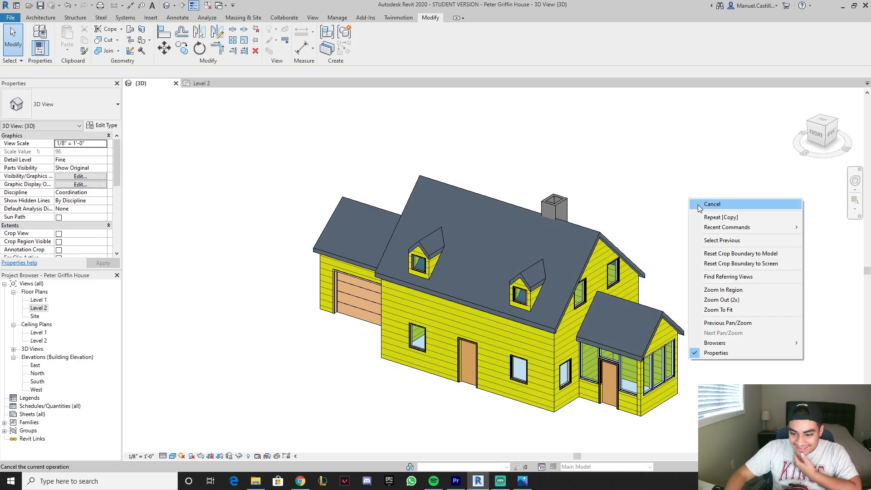
pyautogui.click(699, 205)
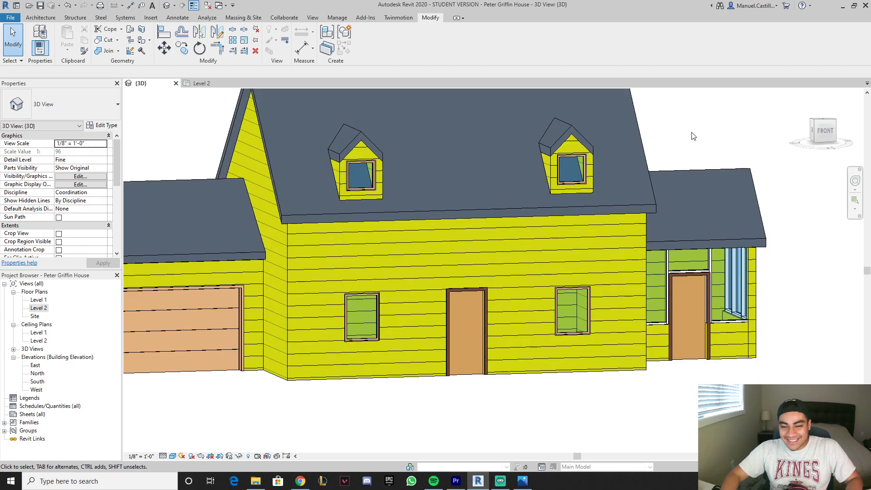
pyautogui.rightClick(693, 136)
pyautogui.click(708, 139)
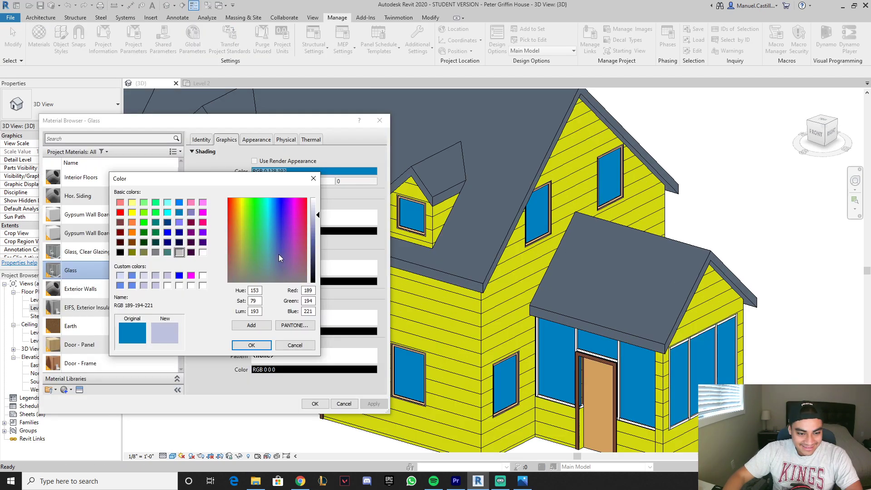
# Edit the window and porch glass material so that it is shaded in an opaque pale blue-grey.
pyautogui.moveTo(279, 254); pyautogui.dragTo(282, 206)
pyautogui.click(260, 348)
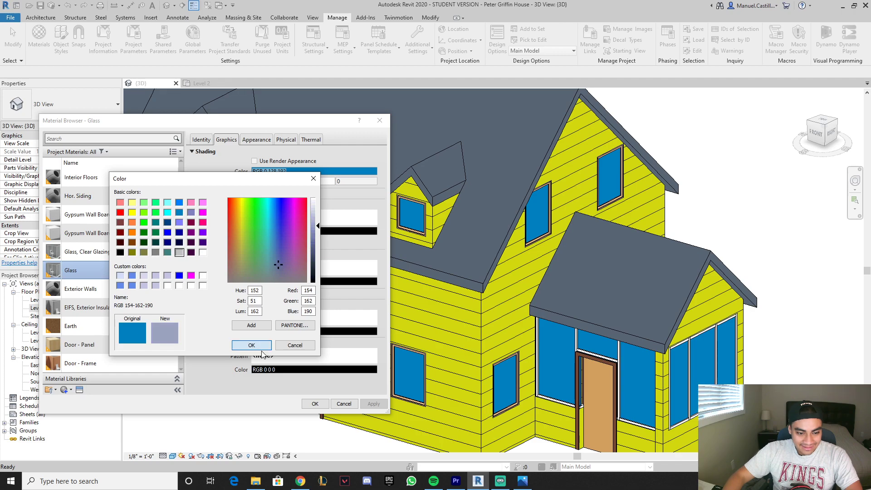
pyautogui.click(262, 349)
pyautogui.click(315, 404)
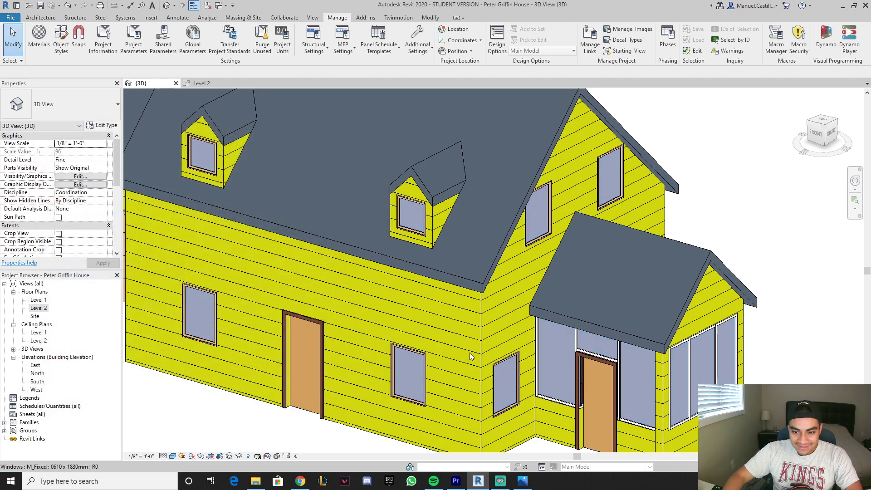
pyautogui.scroll(-2, 738, 196)
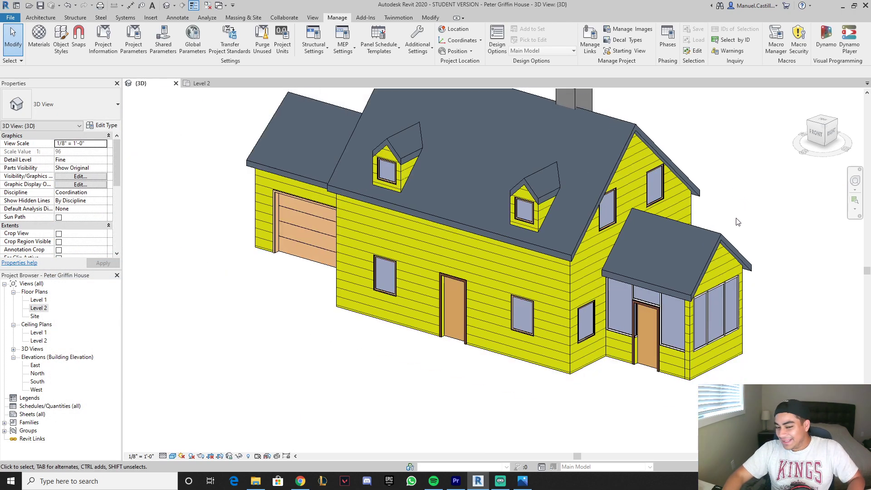
pyautogui.moveTo(739, 220); pyautogui.dragTo(587, 309, button='middle')
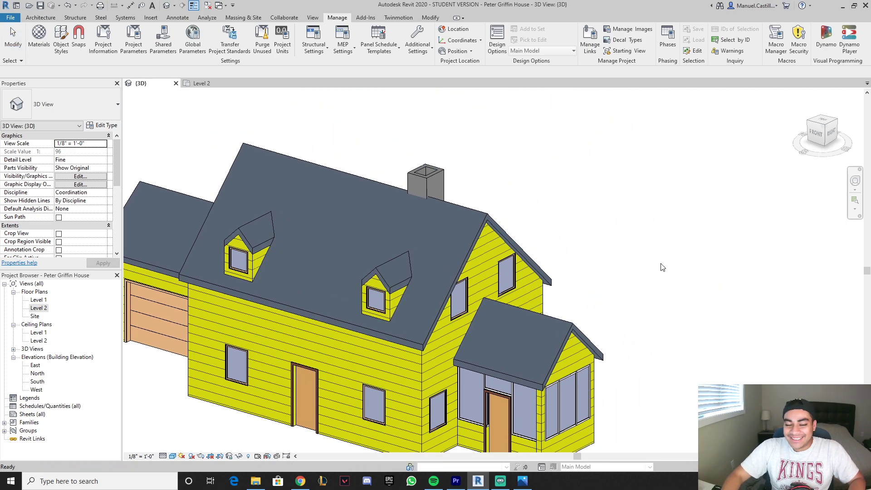
pyautogui.middleClick(653, 246)
pyautogui.middleClick(653, 247)
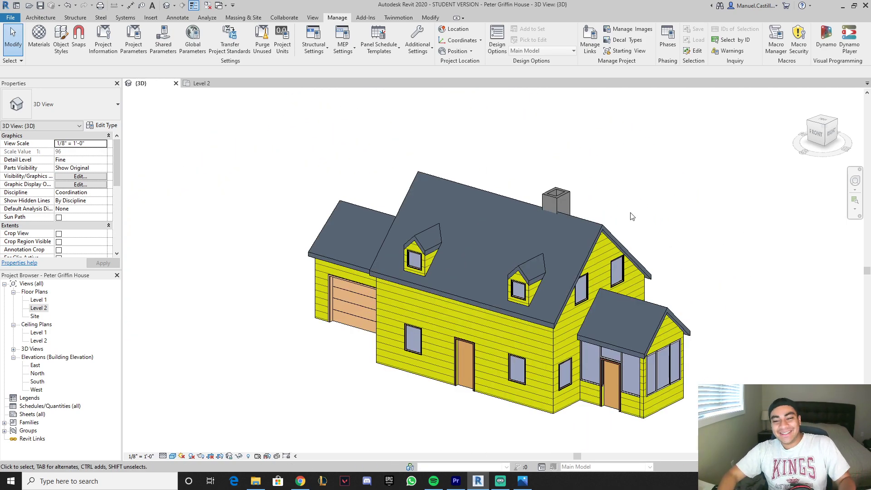
pyautogui.rightClick(627, 192)
pyautogui.rightClick(623, 177)
pyautogui.click(625, 181)
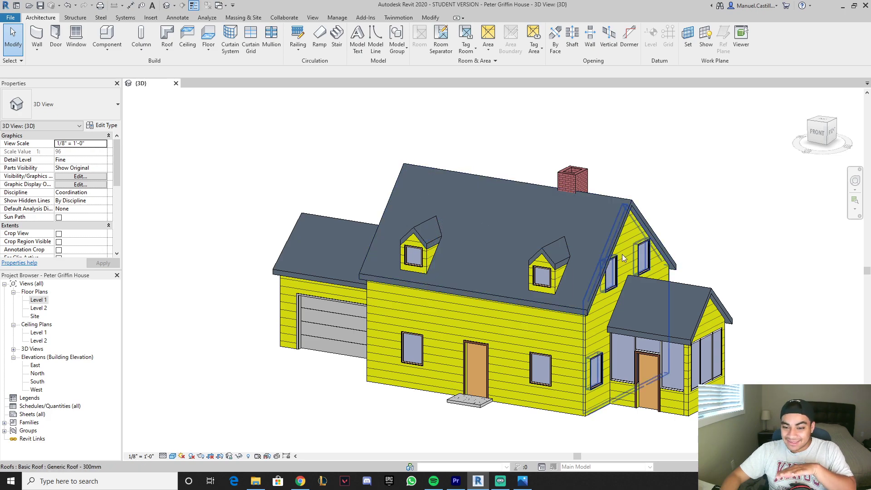
pyautogui.rightClick(749, 170)
pyautogui.click(749, 175)
pyautogui.rightClick(743, 180)
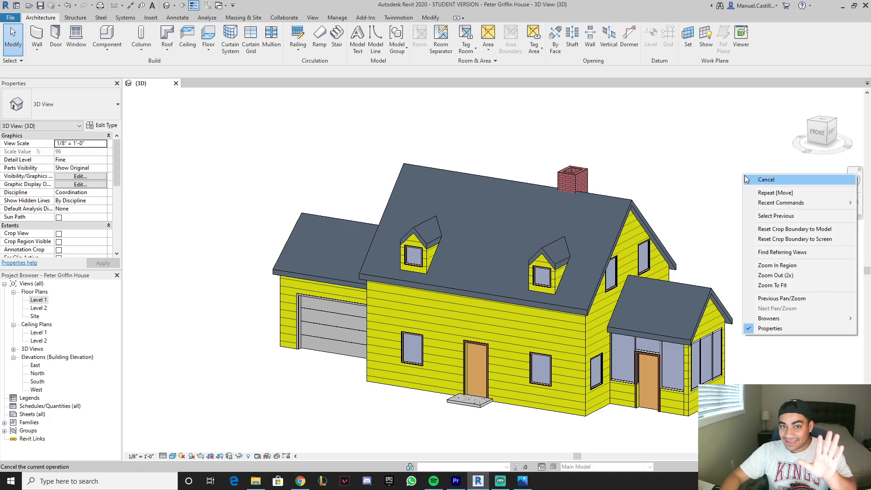
pyautogui.click(745, 178)
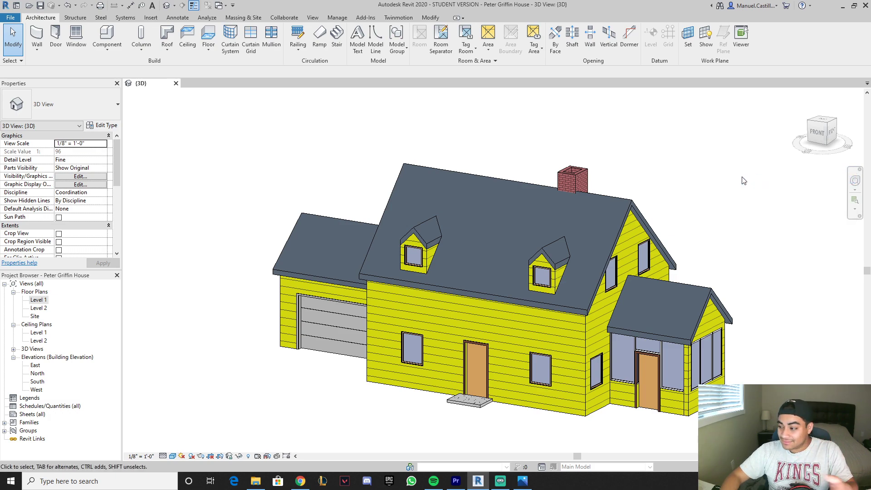